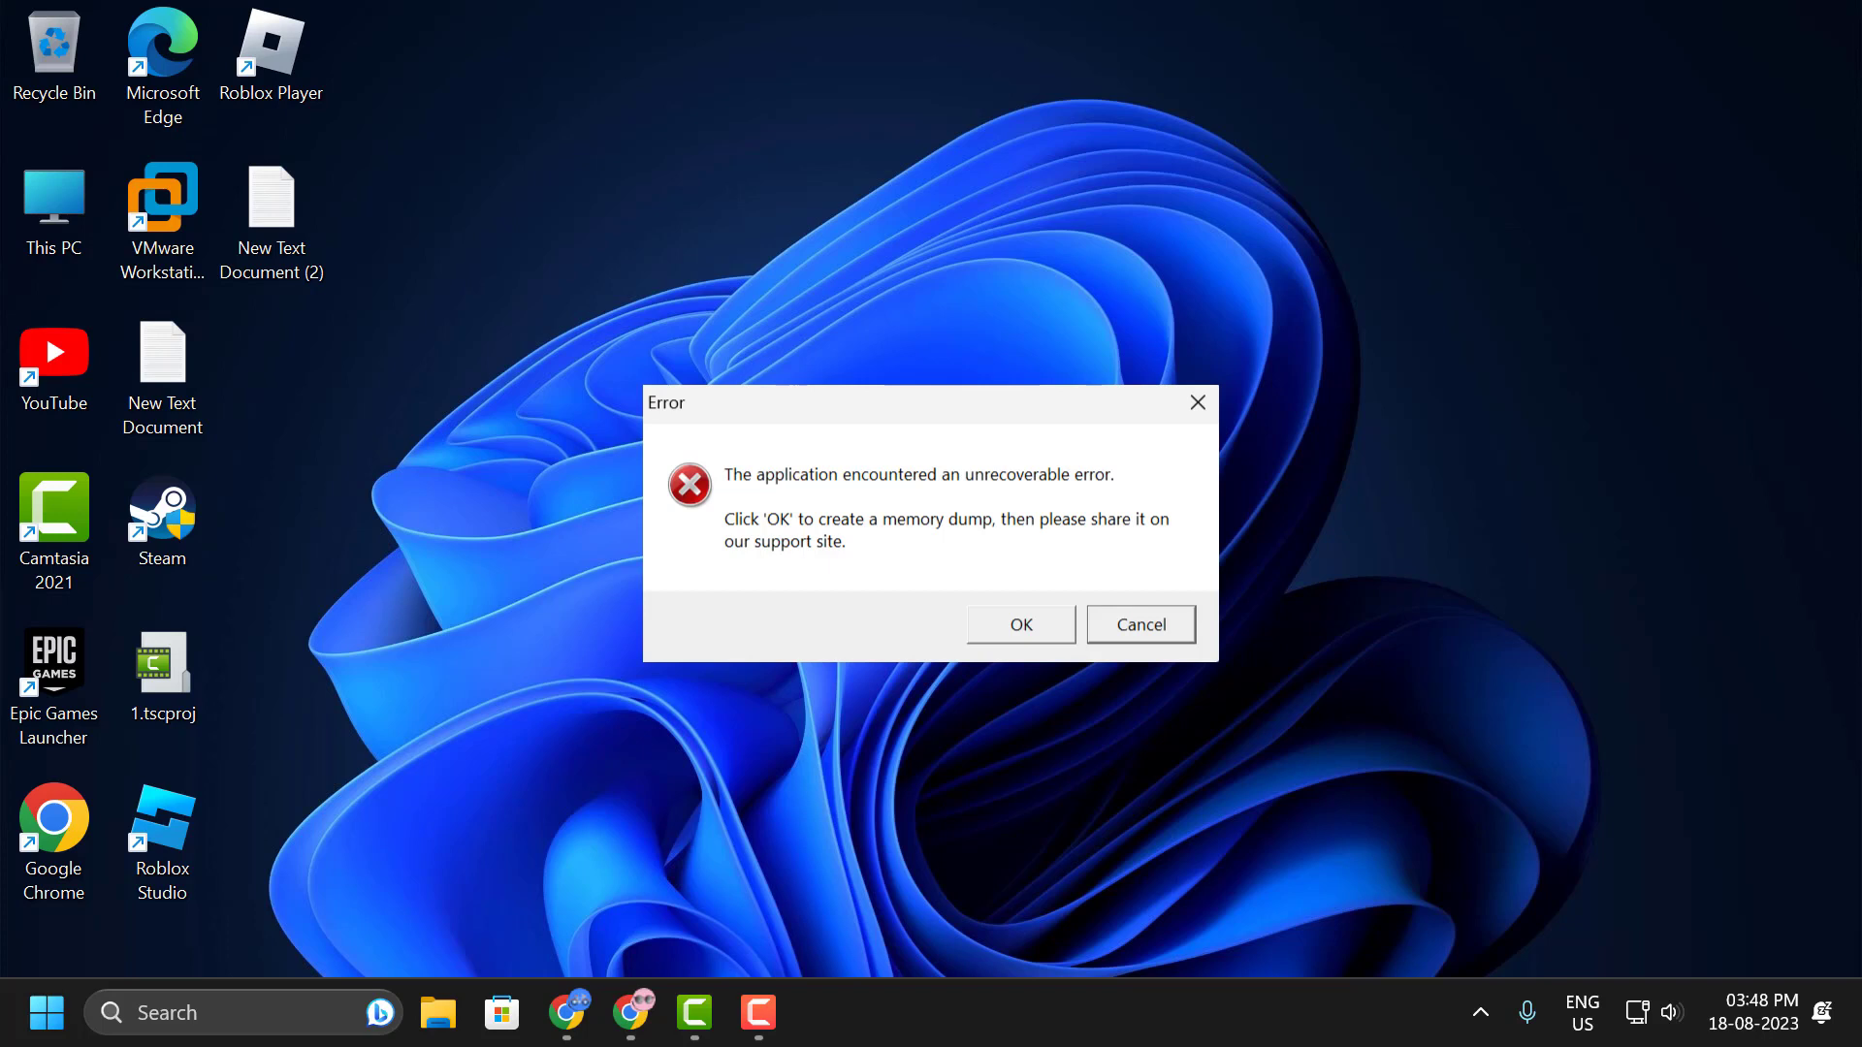
Close the unrecoverable-error dialog with Enter, leaving the bare desktop.
key(Return)
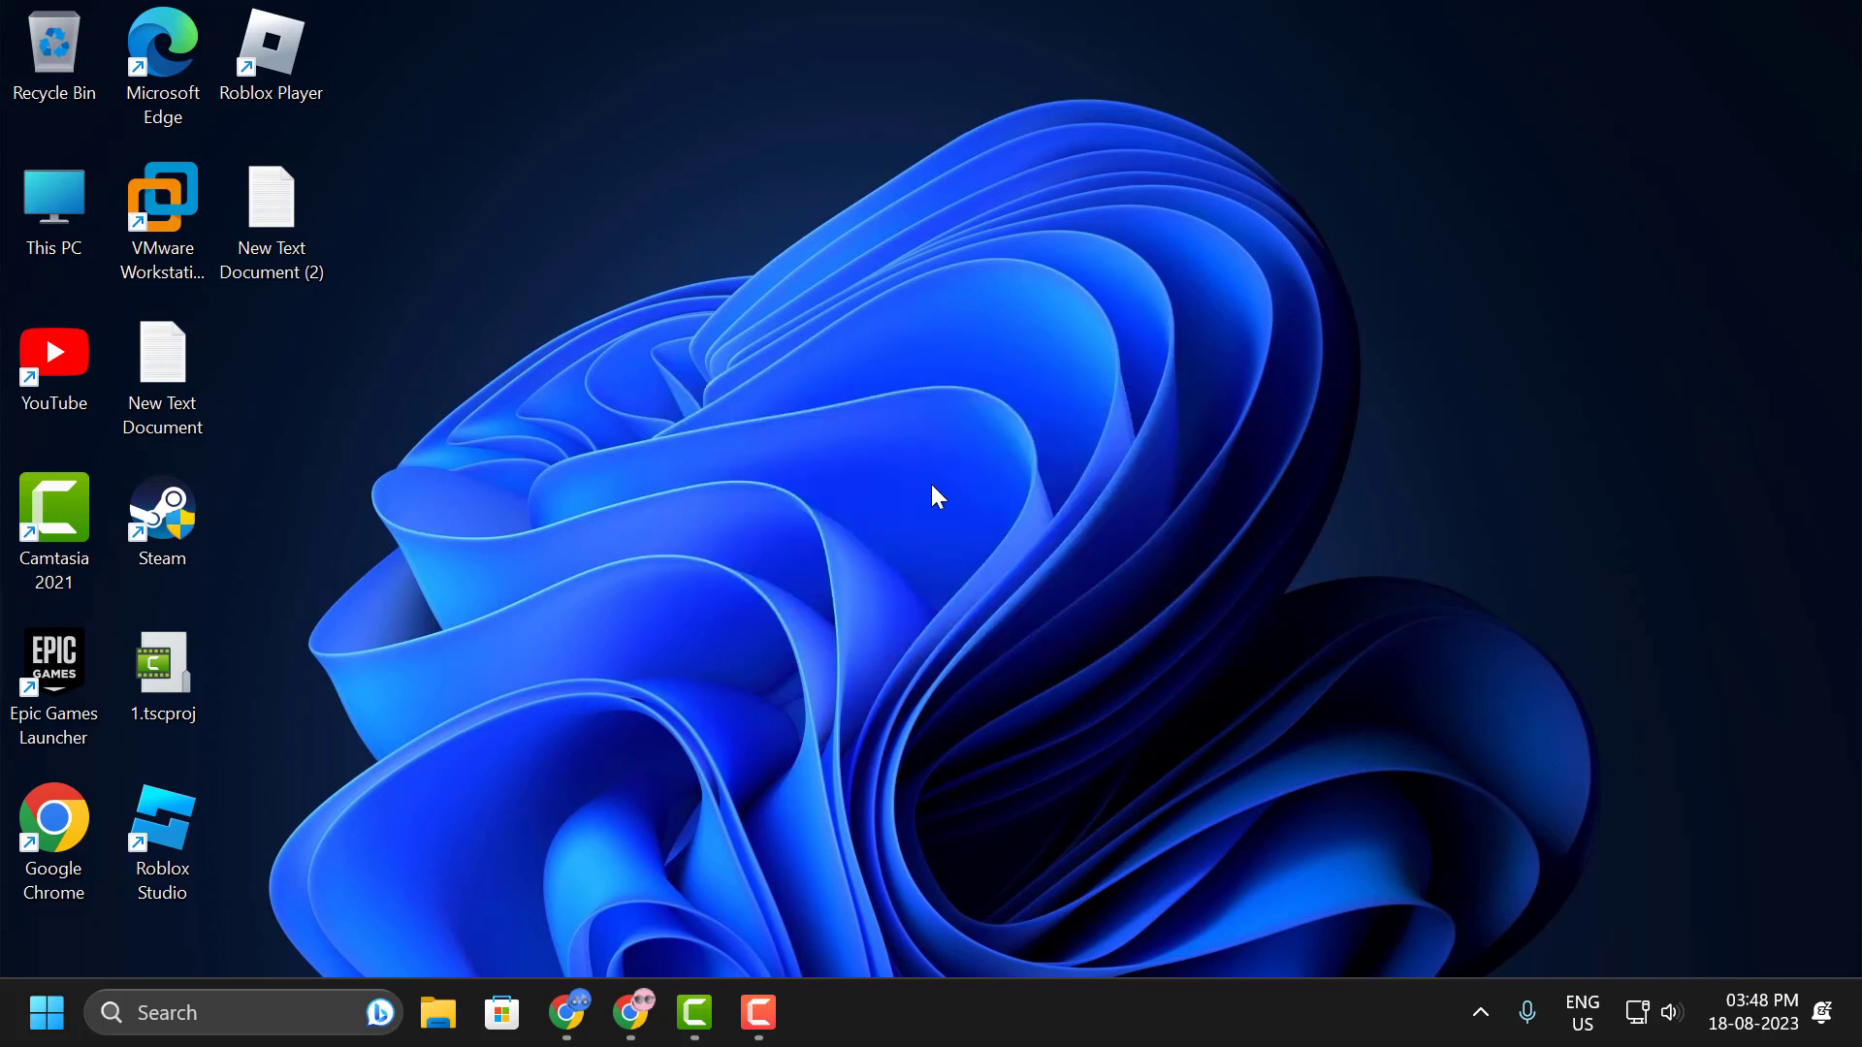
Run sysdm.cpl from the Start menu's Run box to bring up System Properties.
right_click(62, 1021)
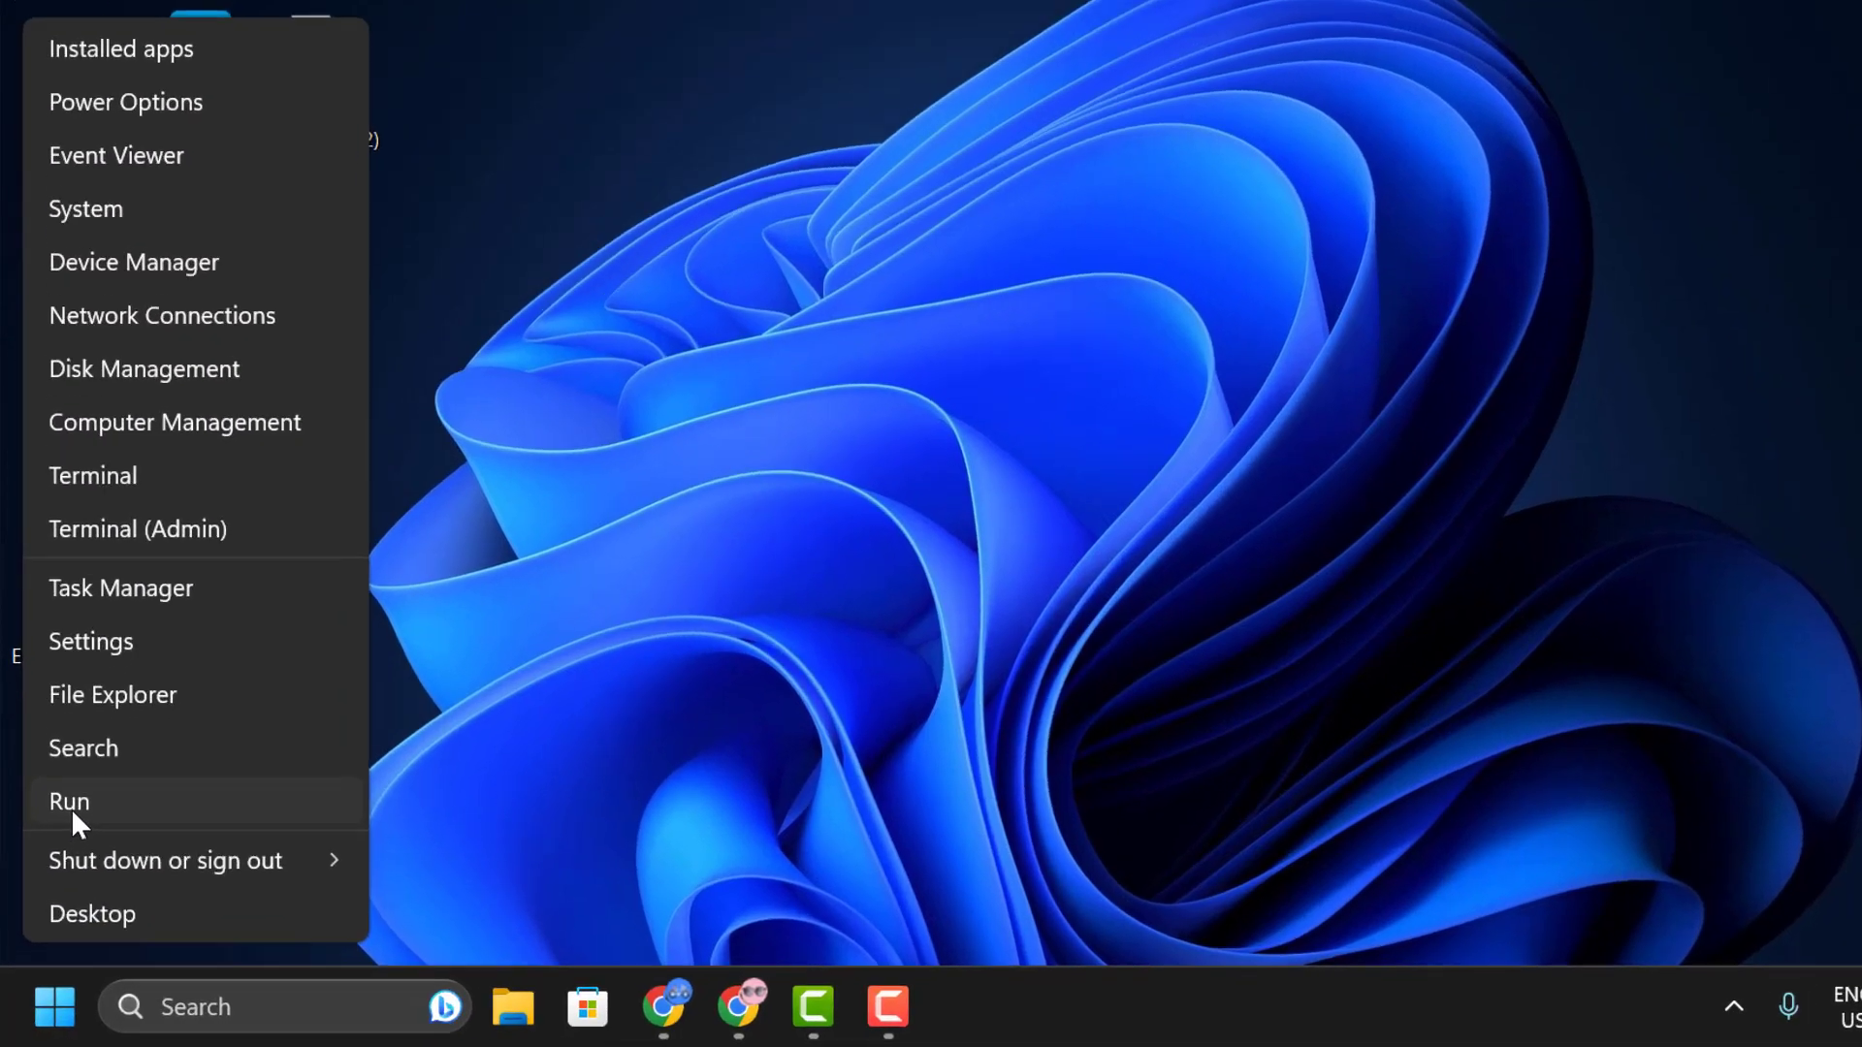
click(66, 834)
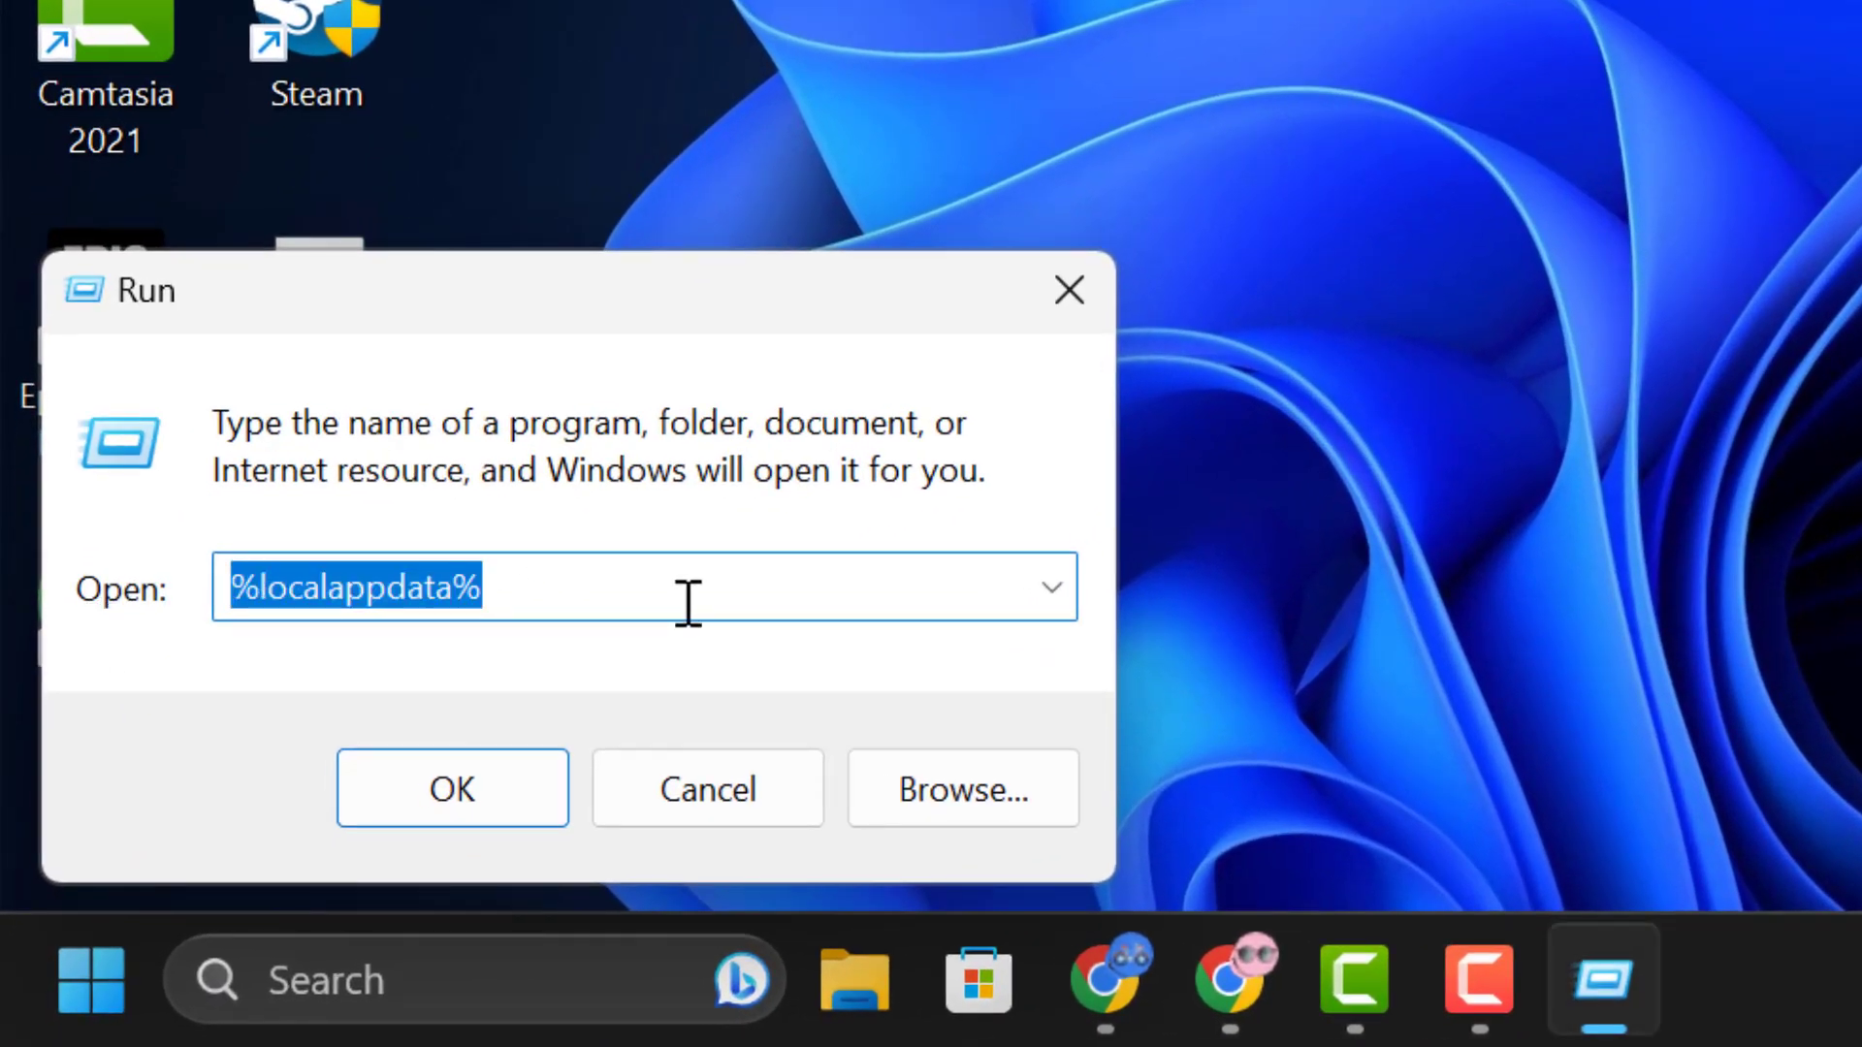
text(sys)
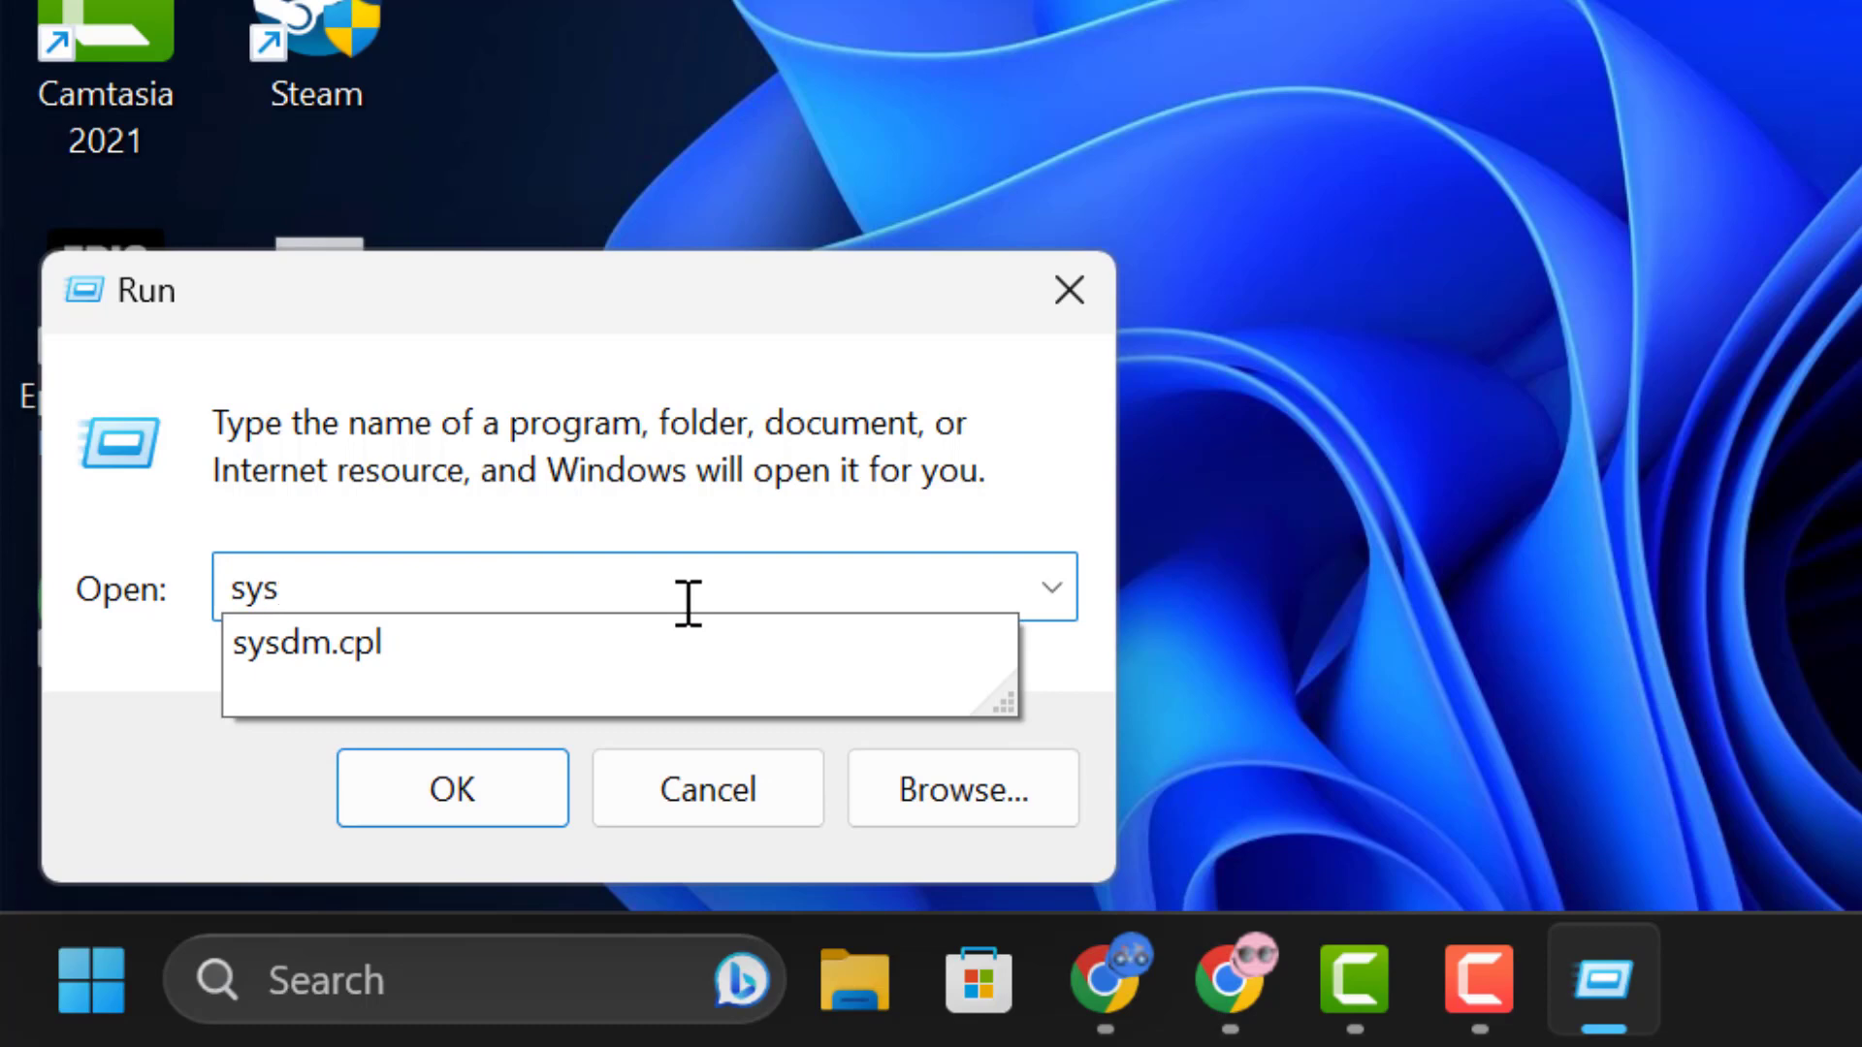
text(dm.cp)
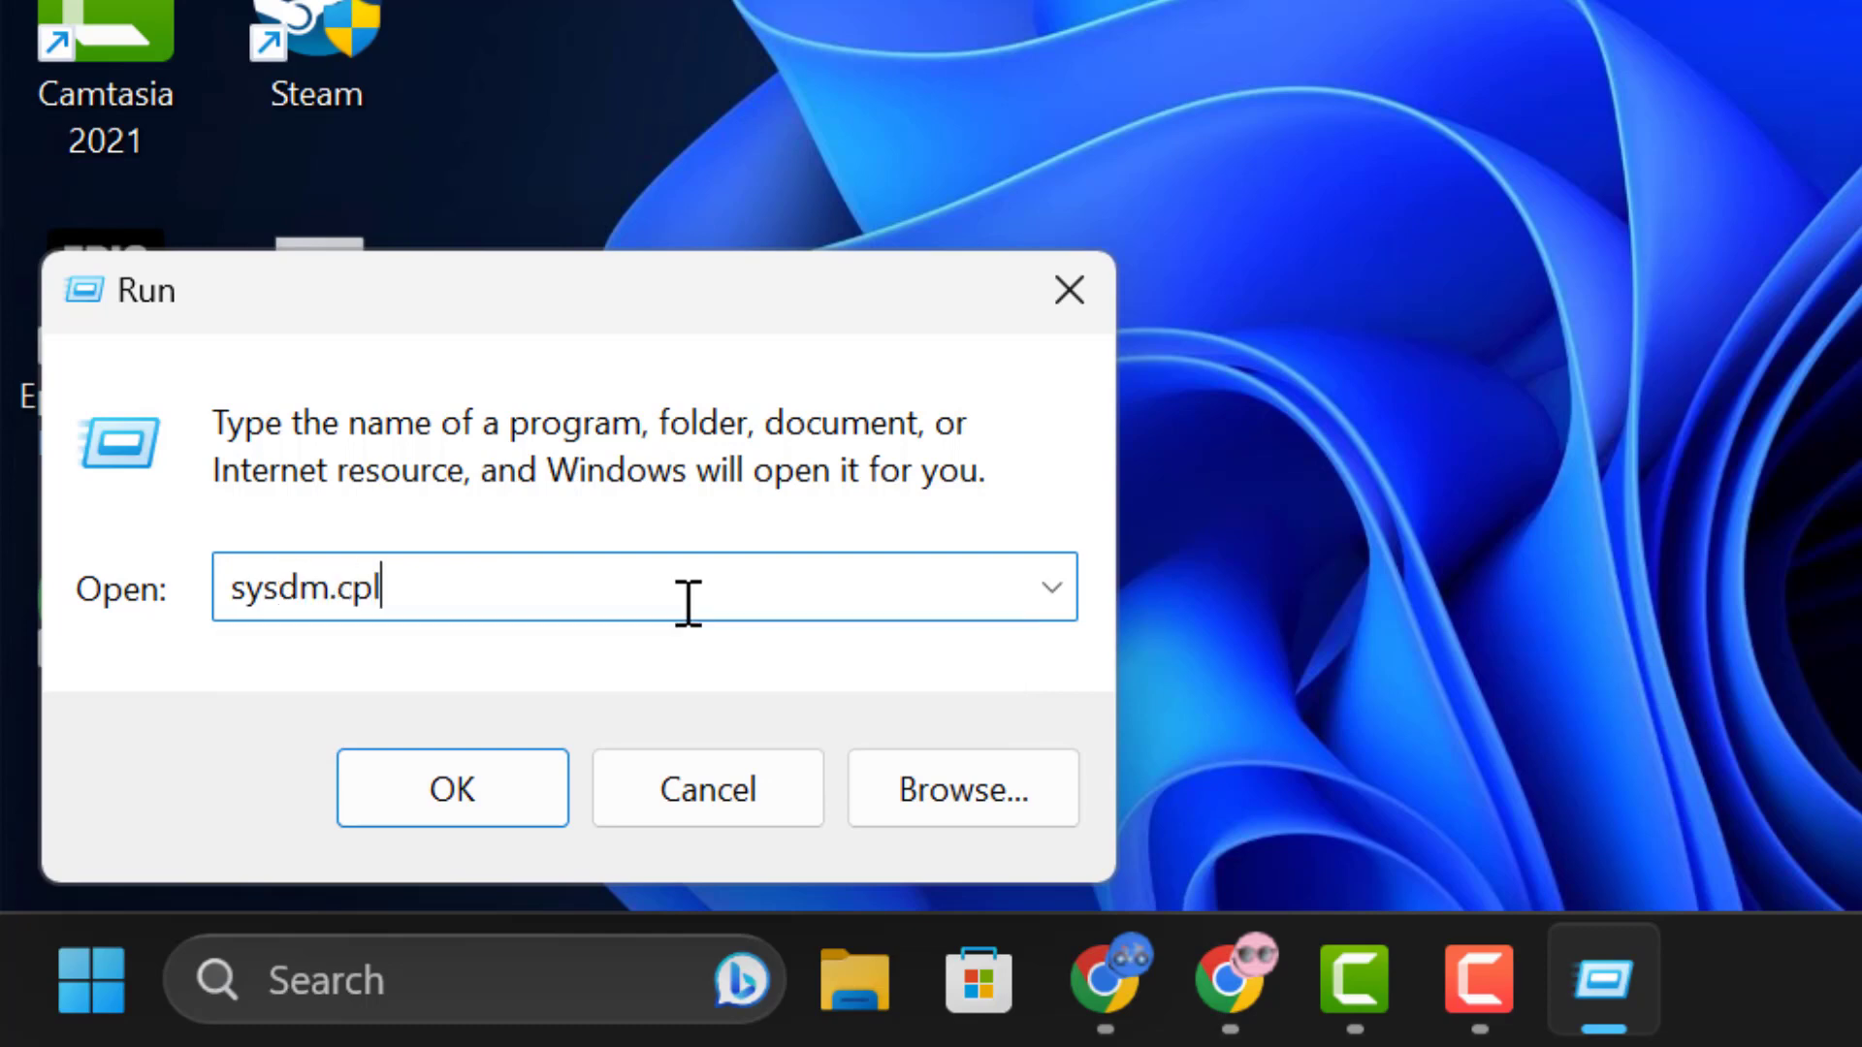
text(l)
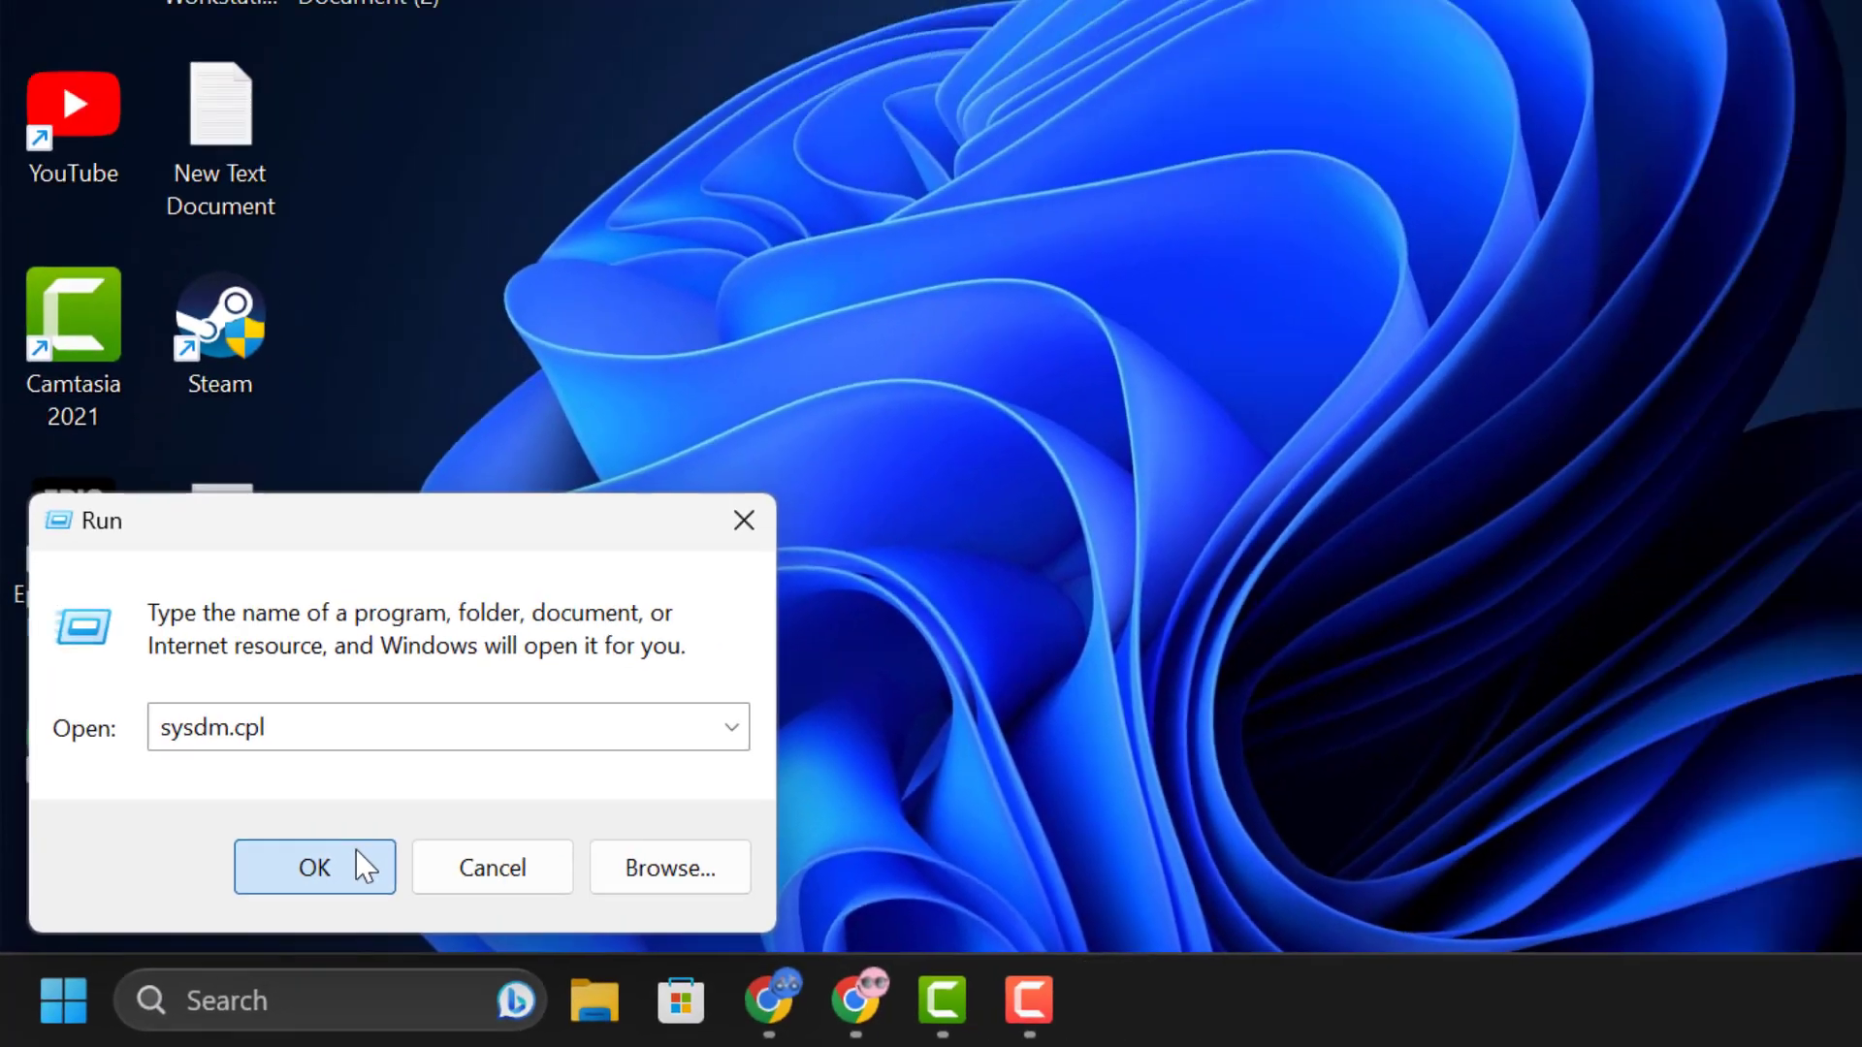
click(519, 781)
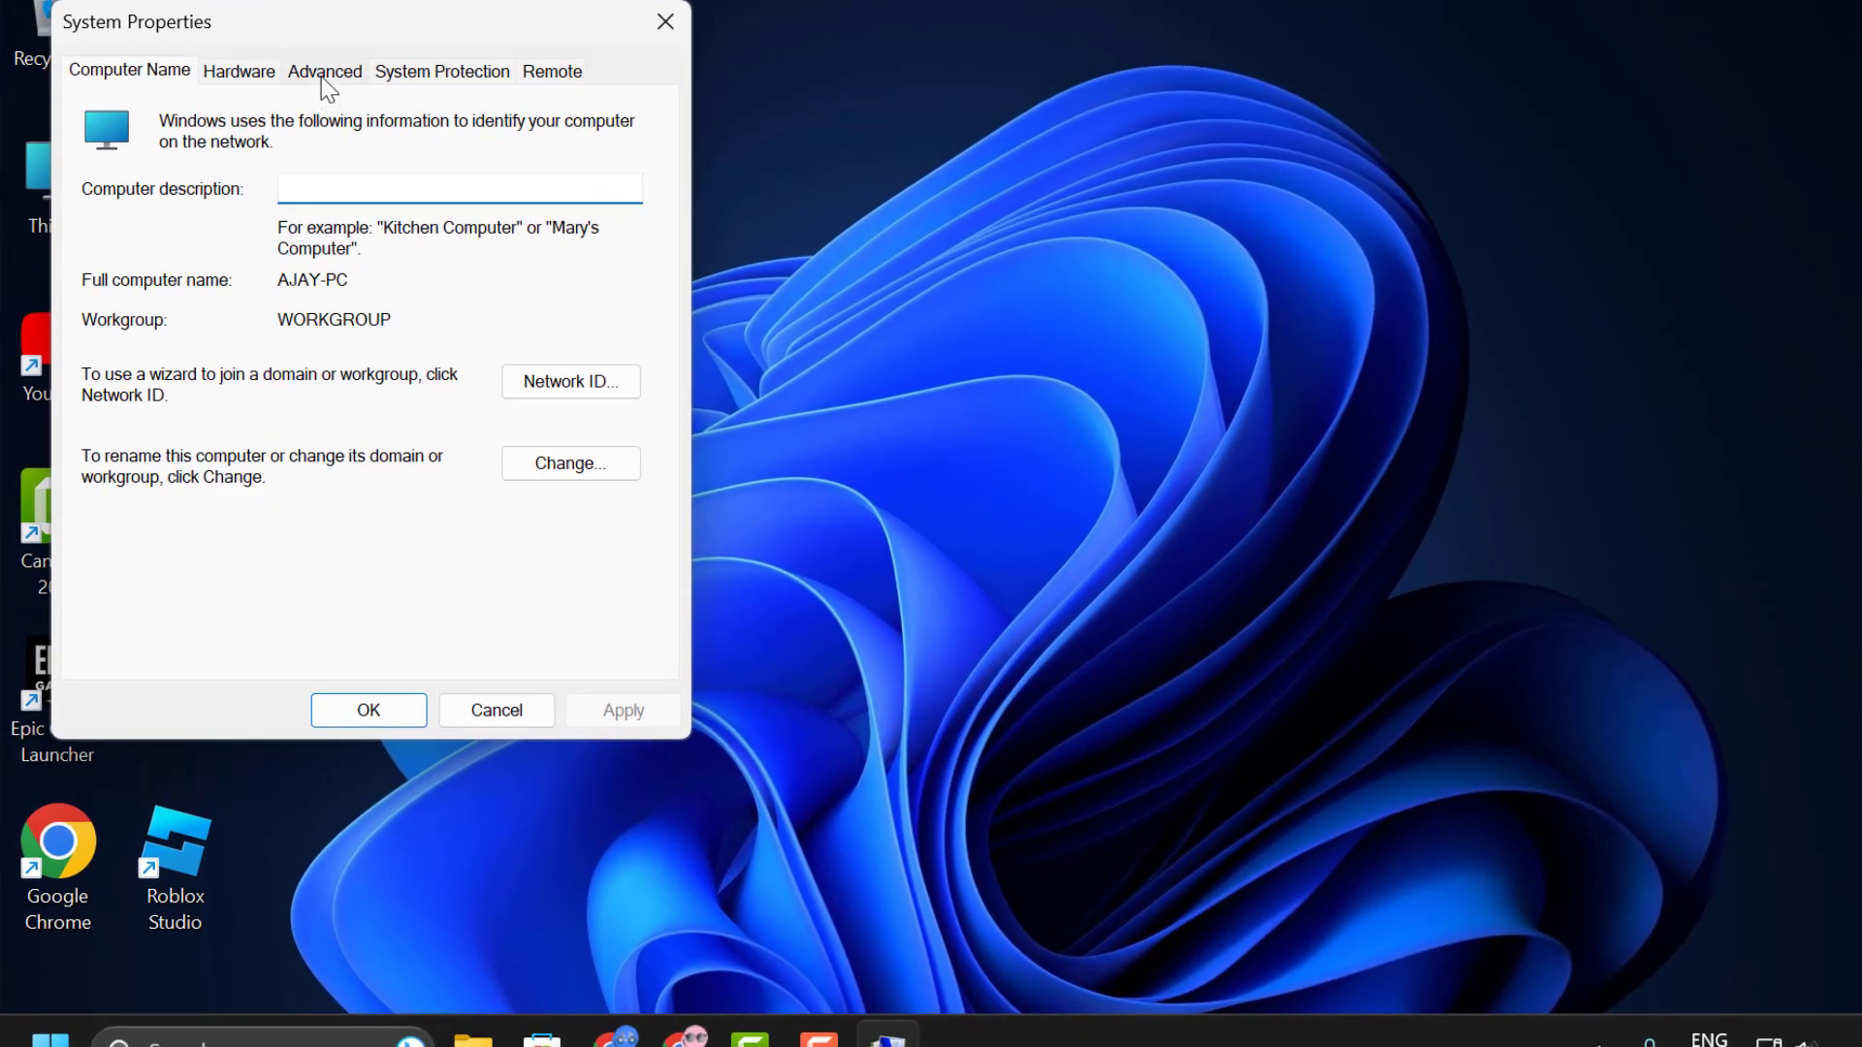
Set Startup and Recovery debugging information to Complete memory dump and confirm all dialogs.
click(321, 79)
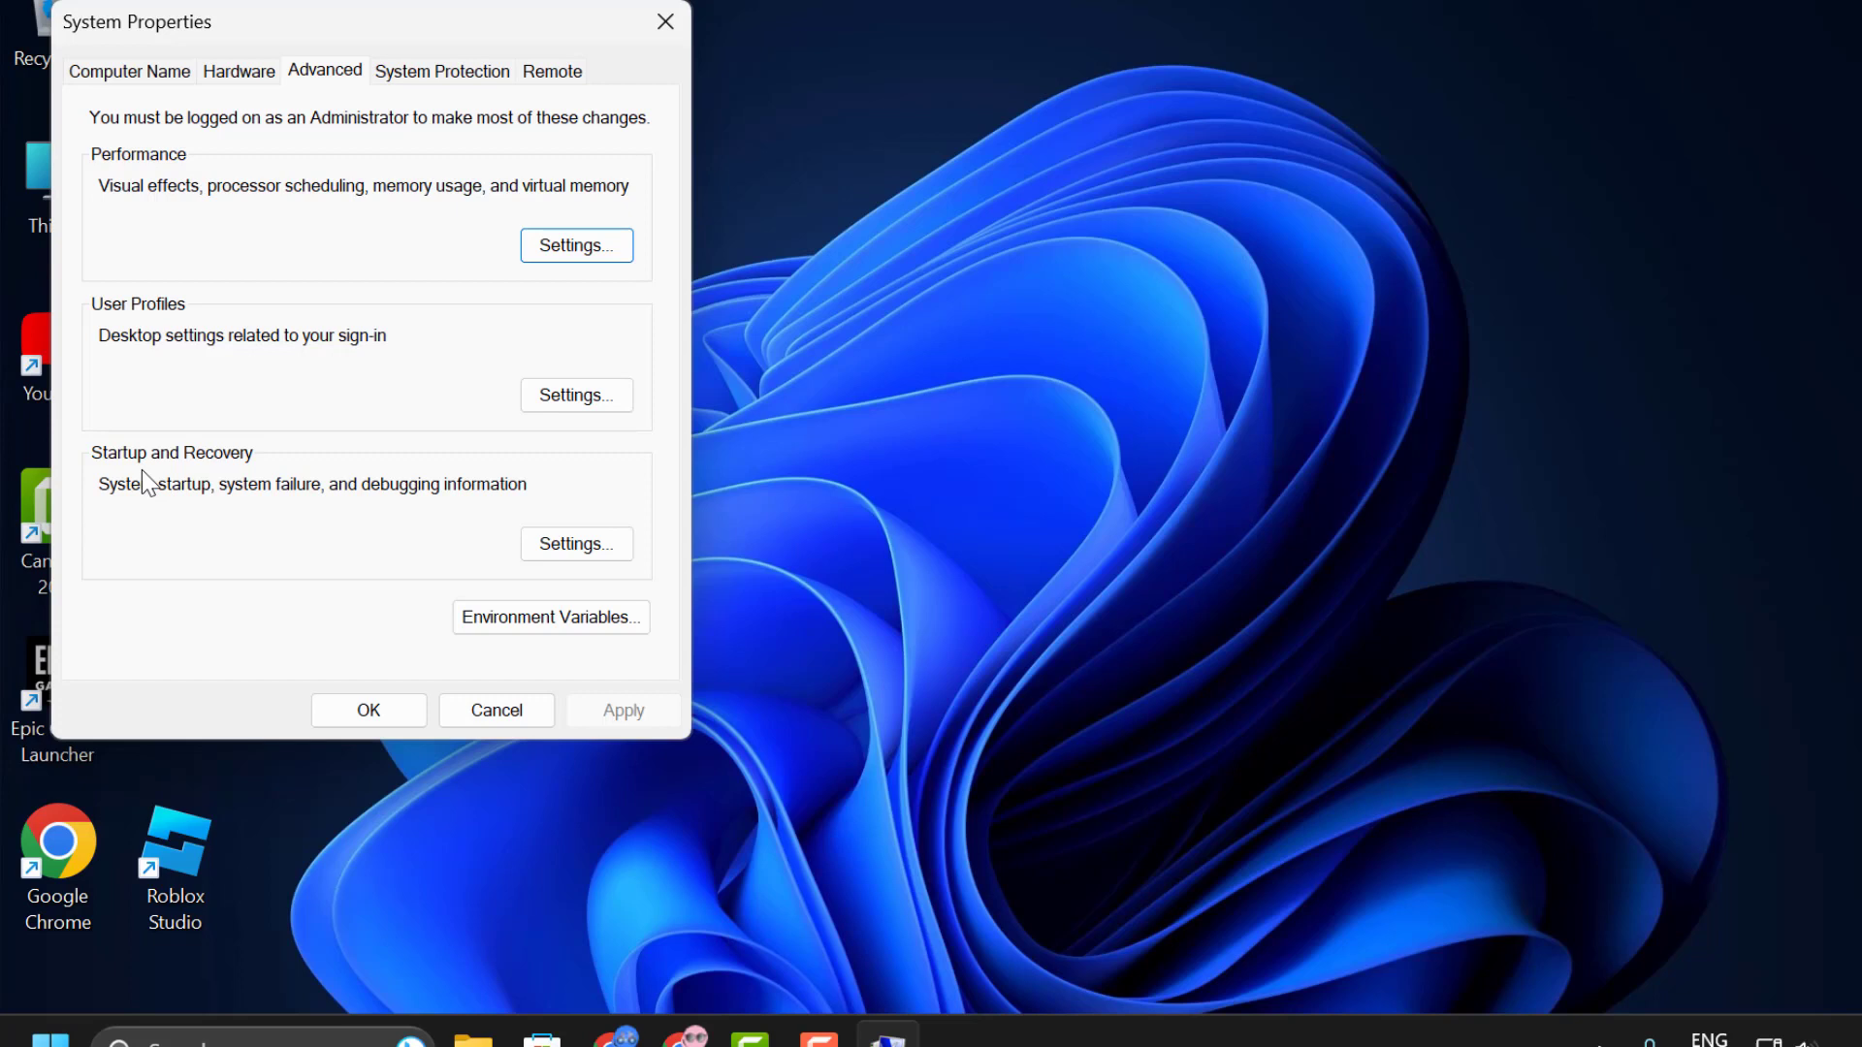
click(562, 550)
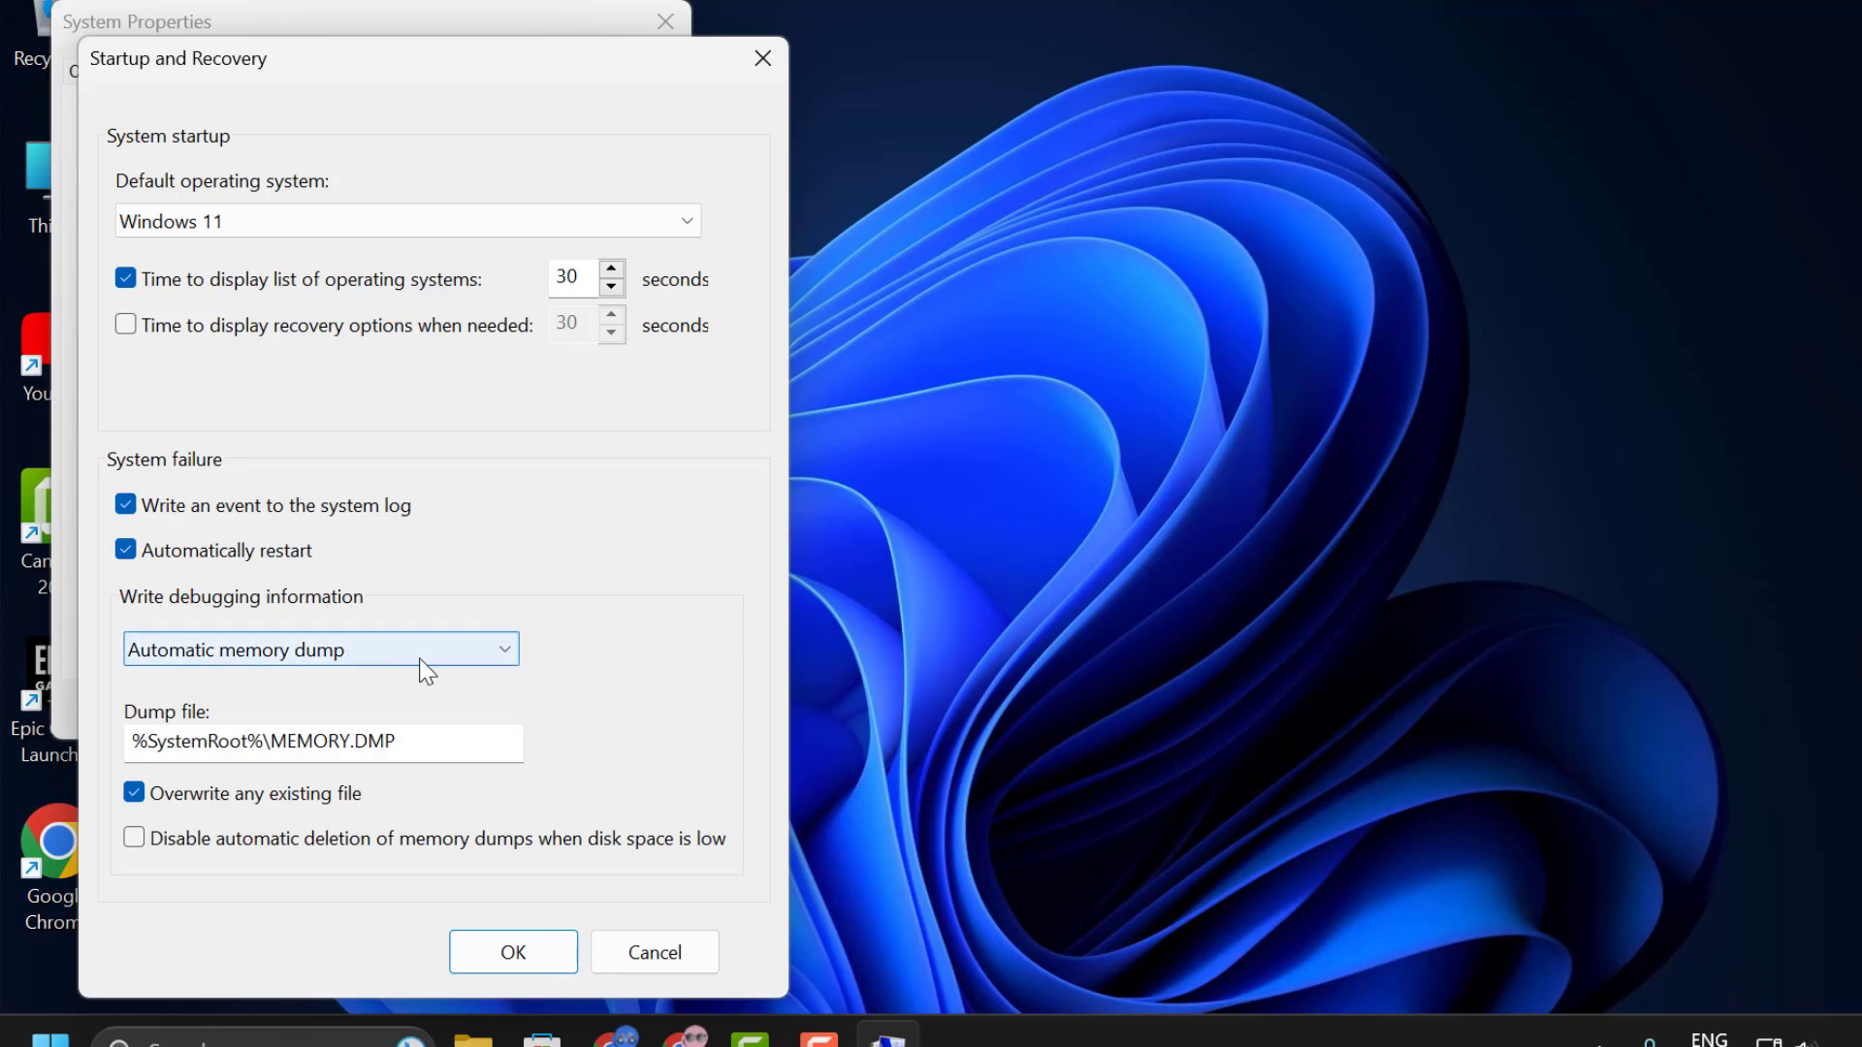
click(480, 669)
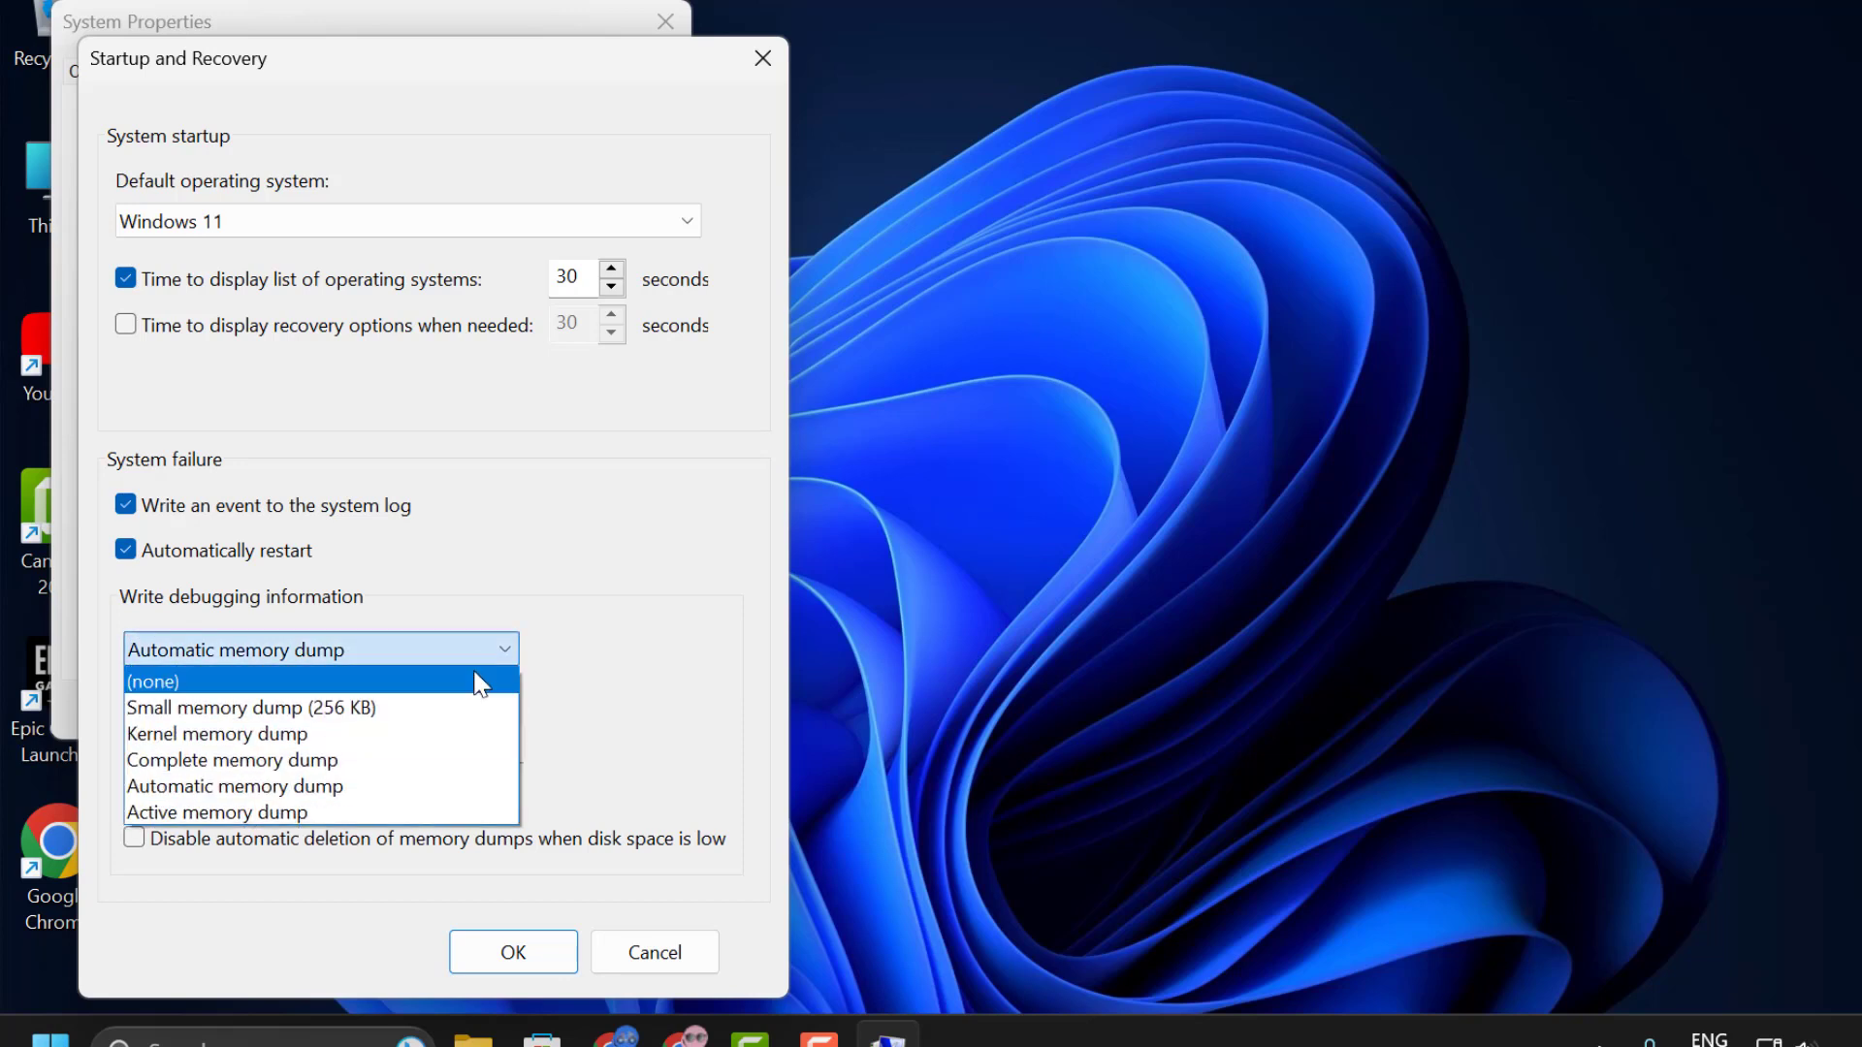
click(407, 762)
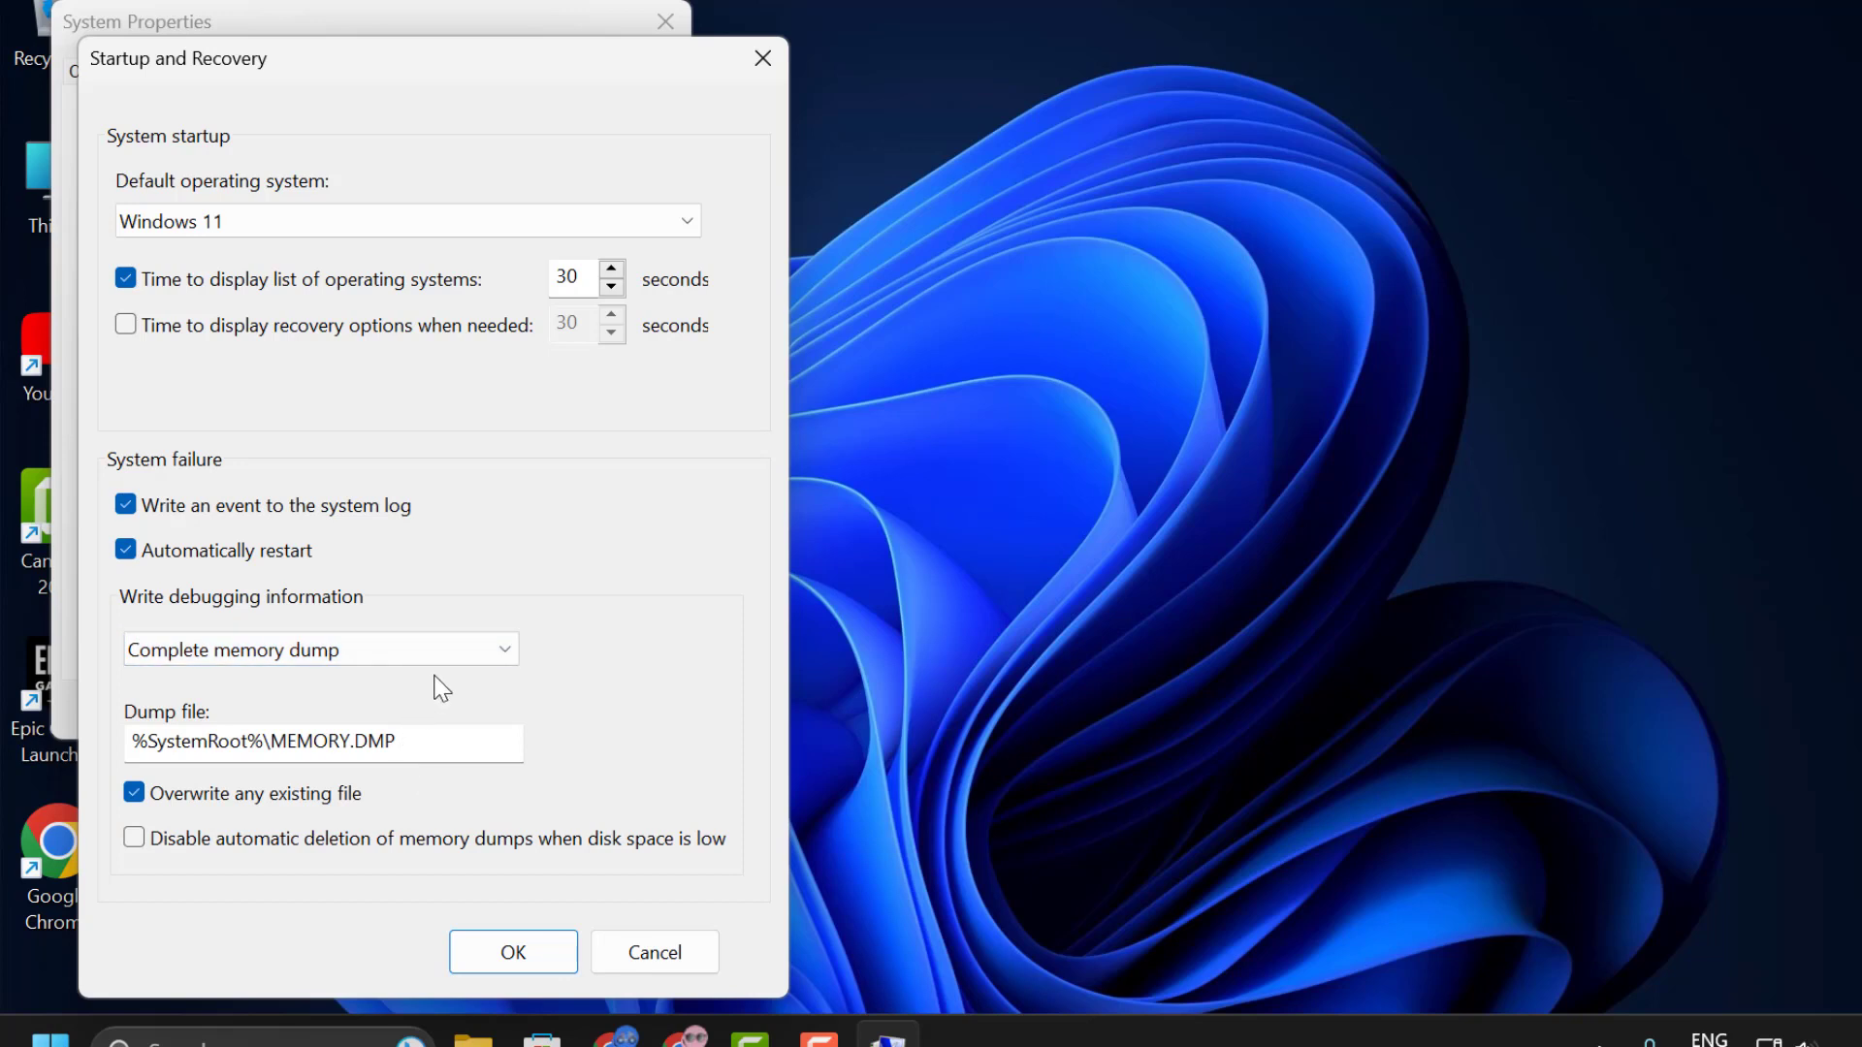
click(535, 960)
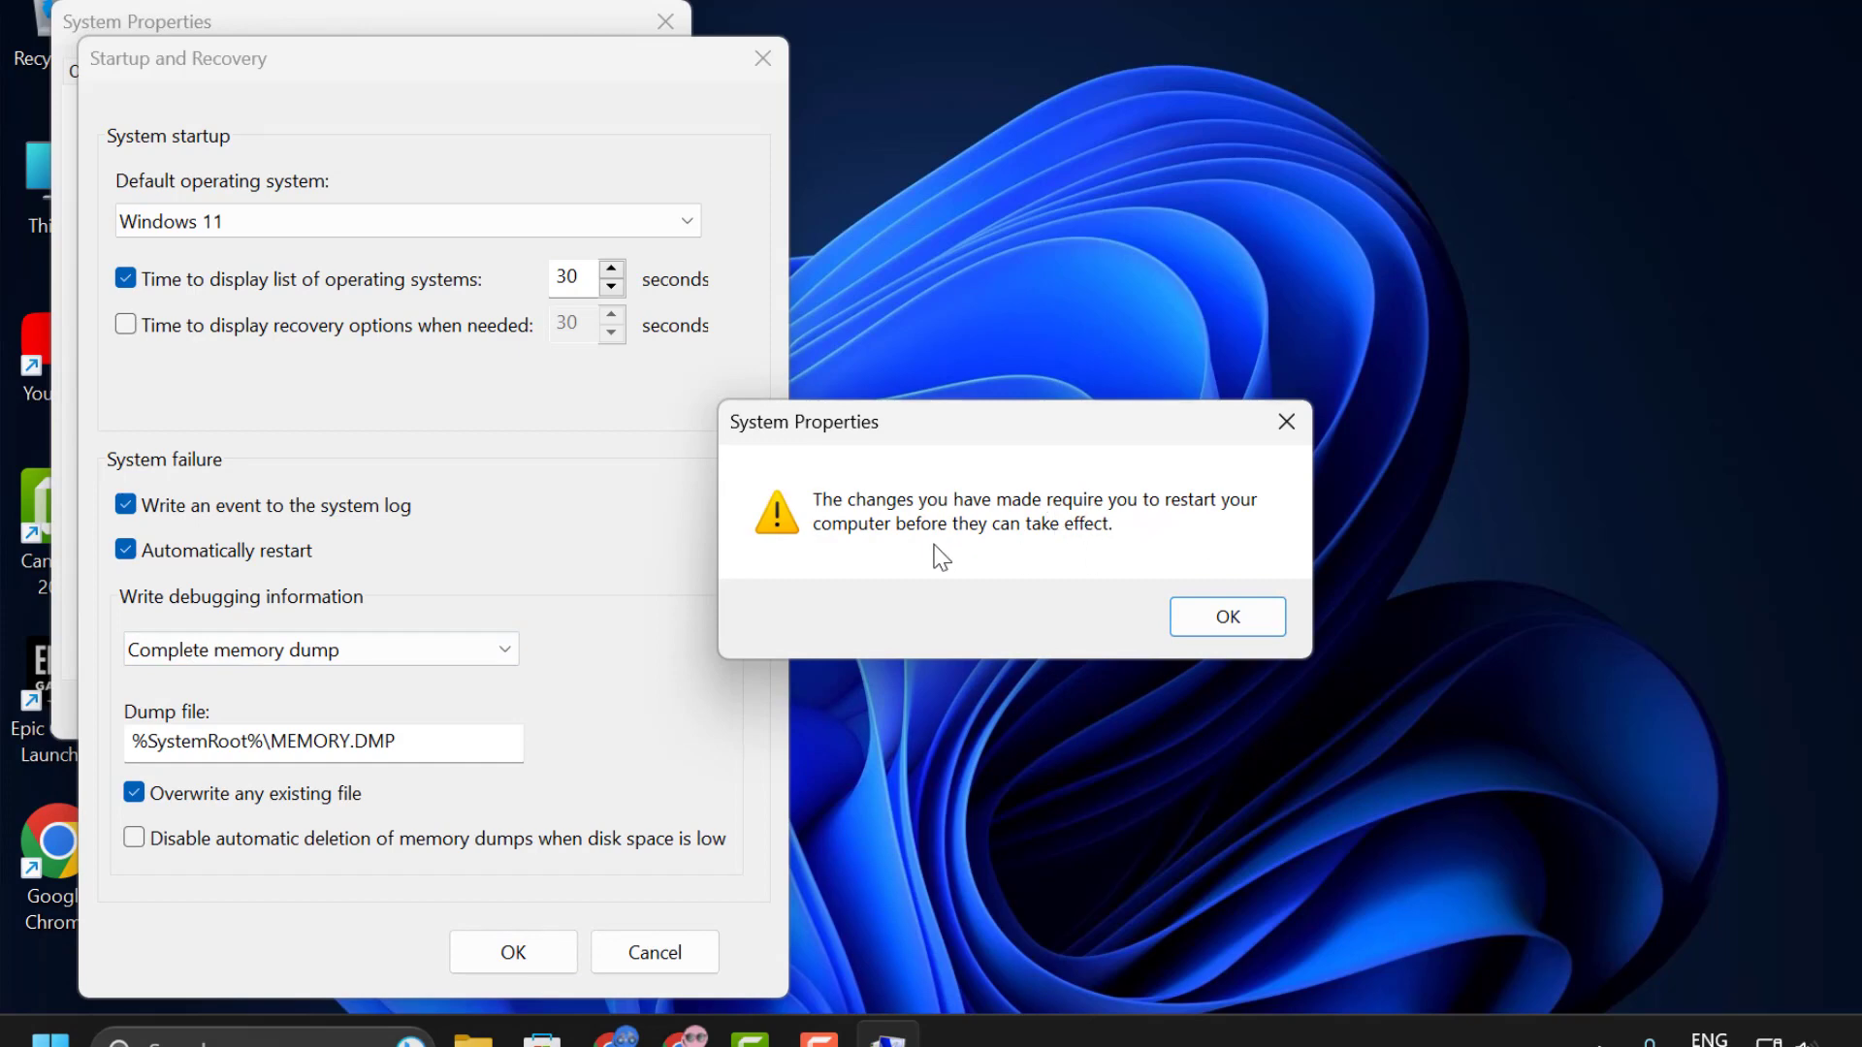
click(1196, 628)
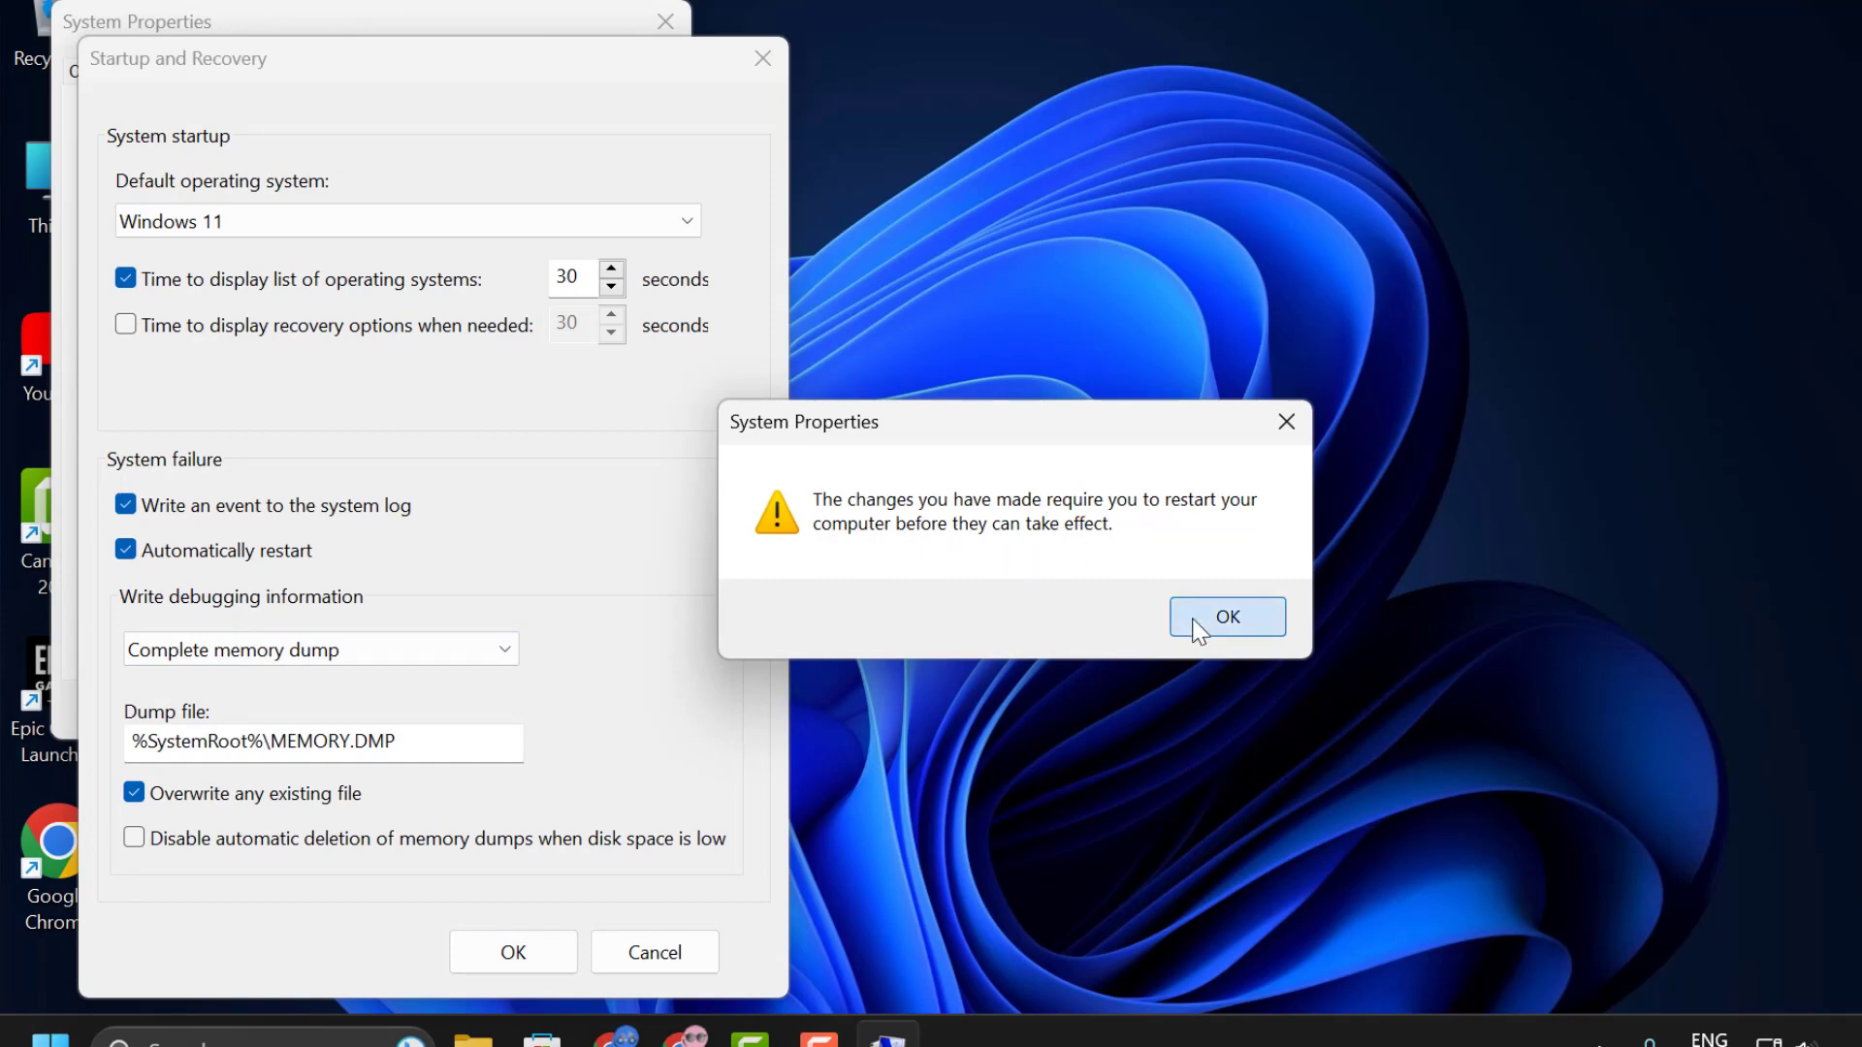
click(404, 721)
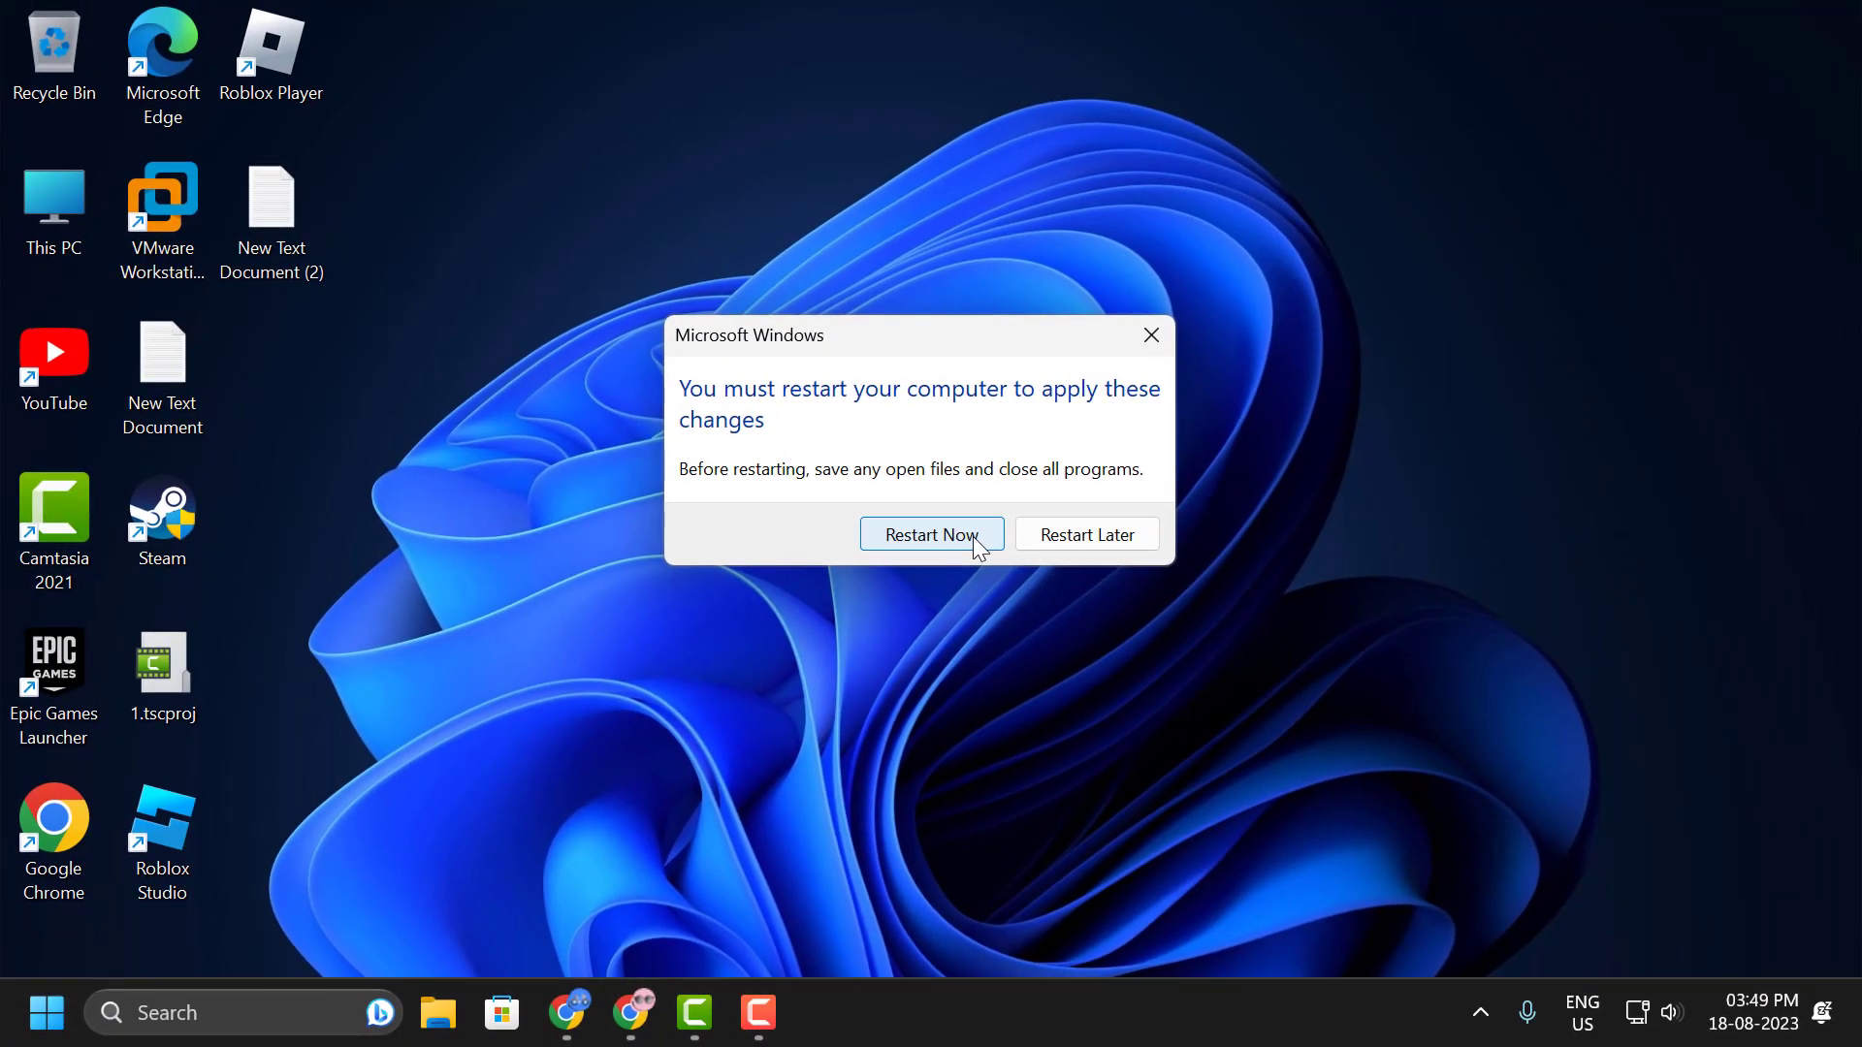
Dismiss the restart prompt and run %localappdata% to open the local AppData folder.
click(1018, 536)
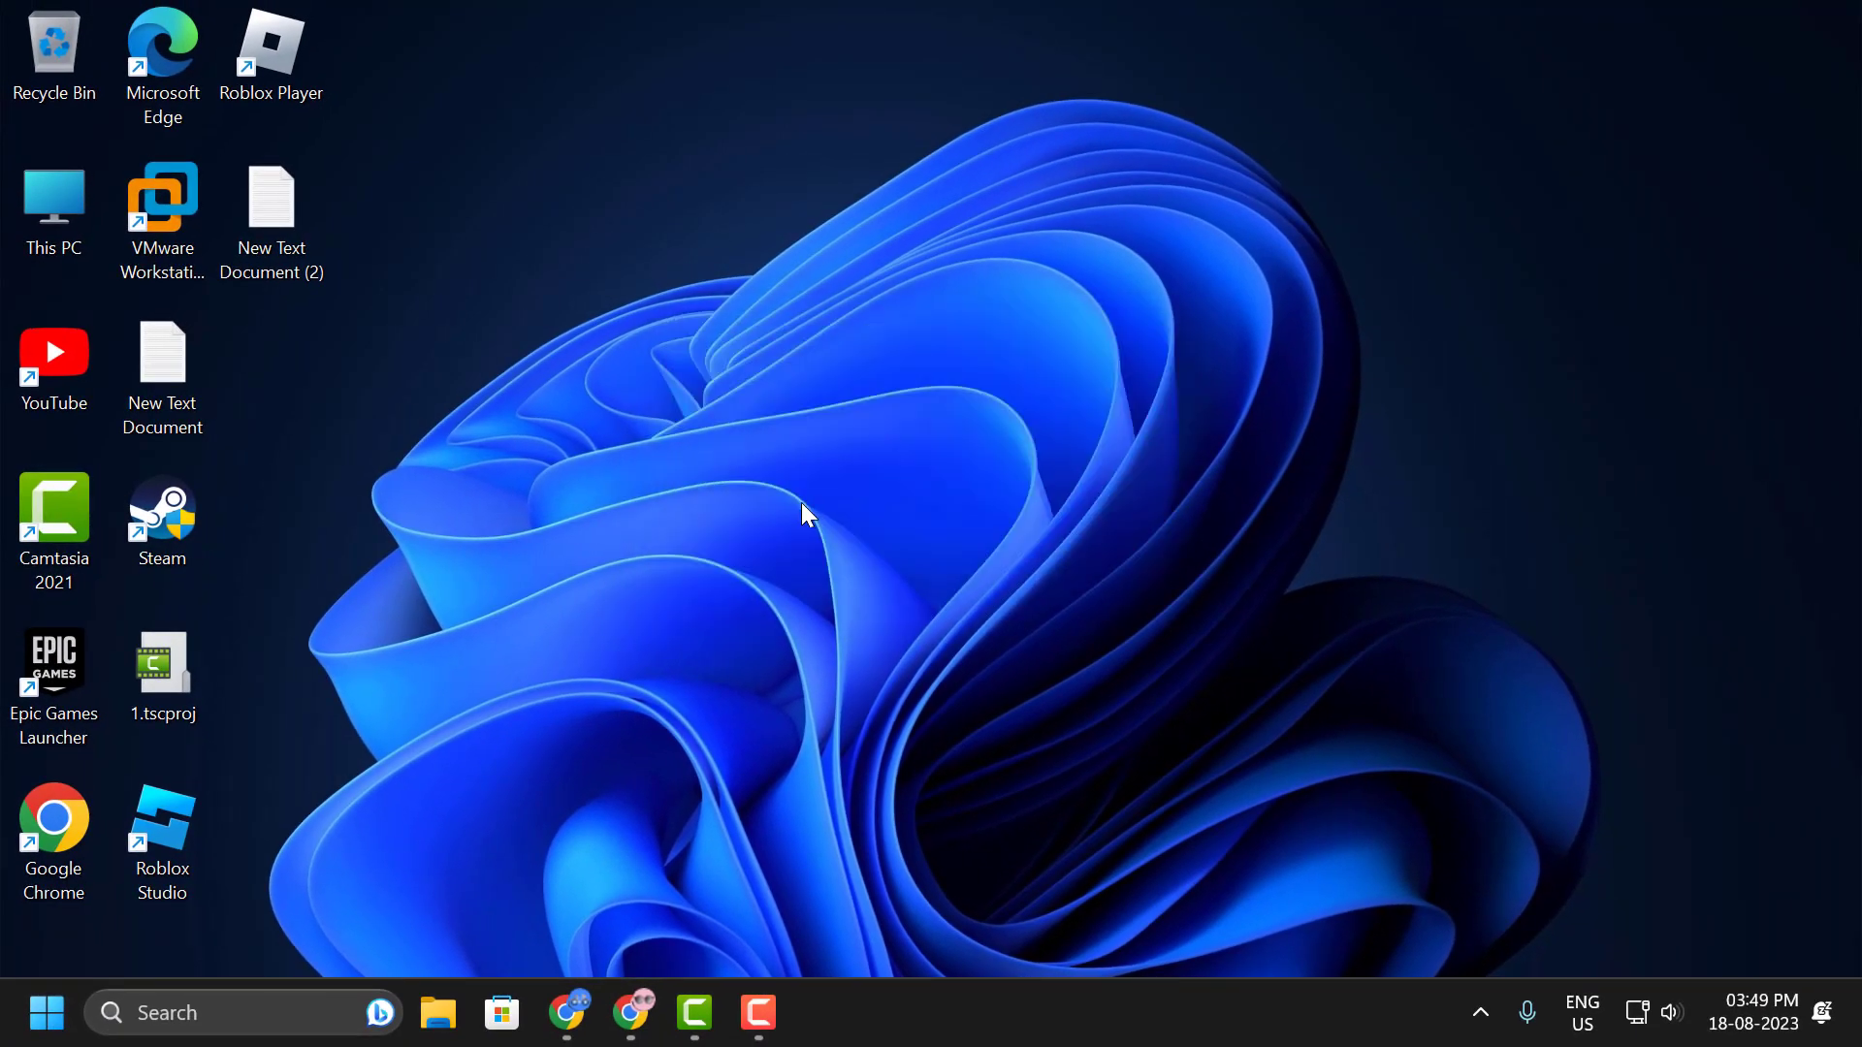
right_click(48, 1012)
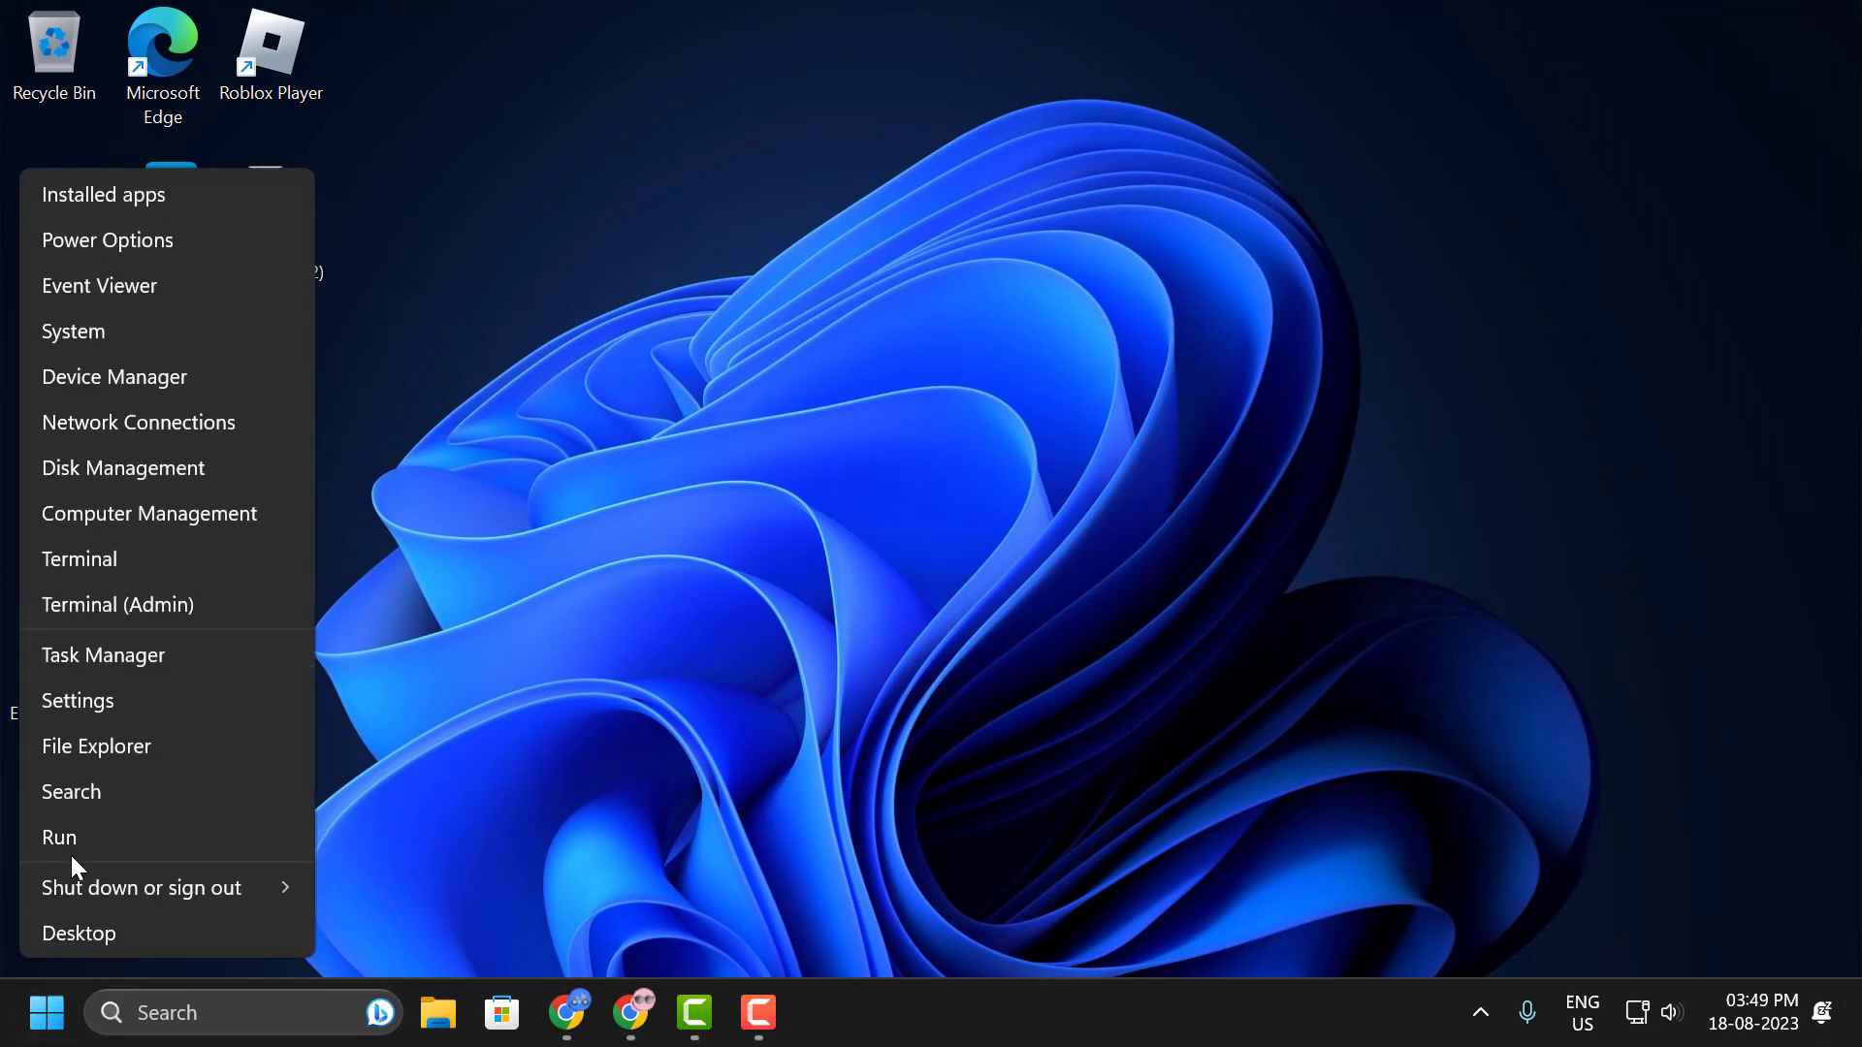
click(91, 810)
text(%localappdata%)
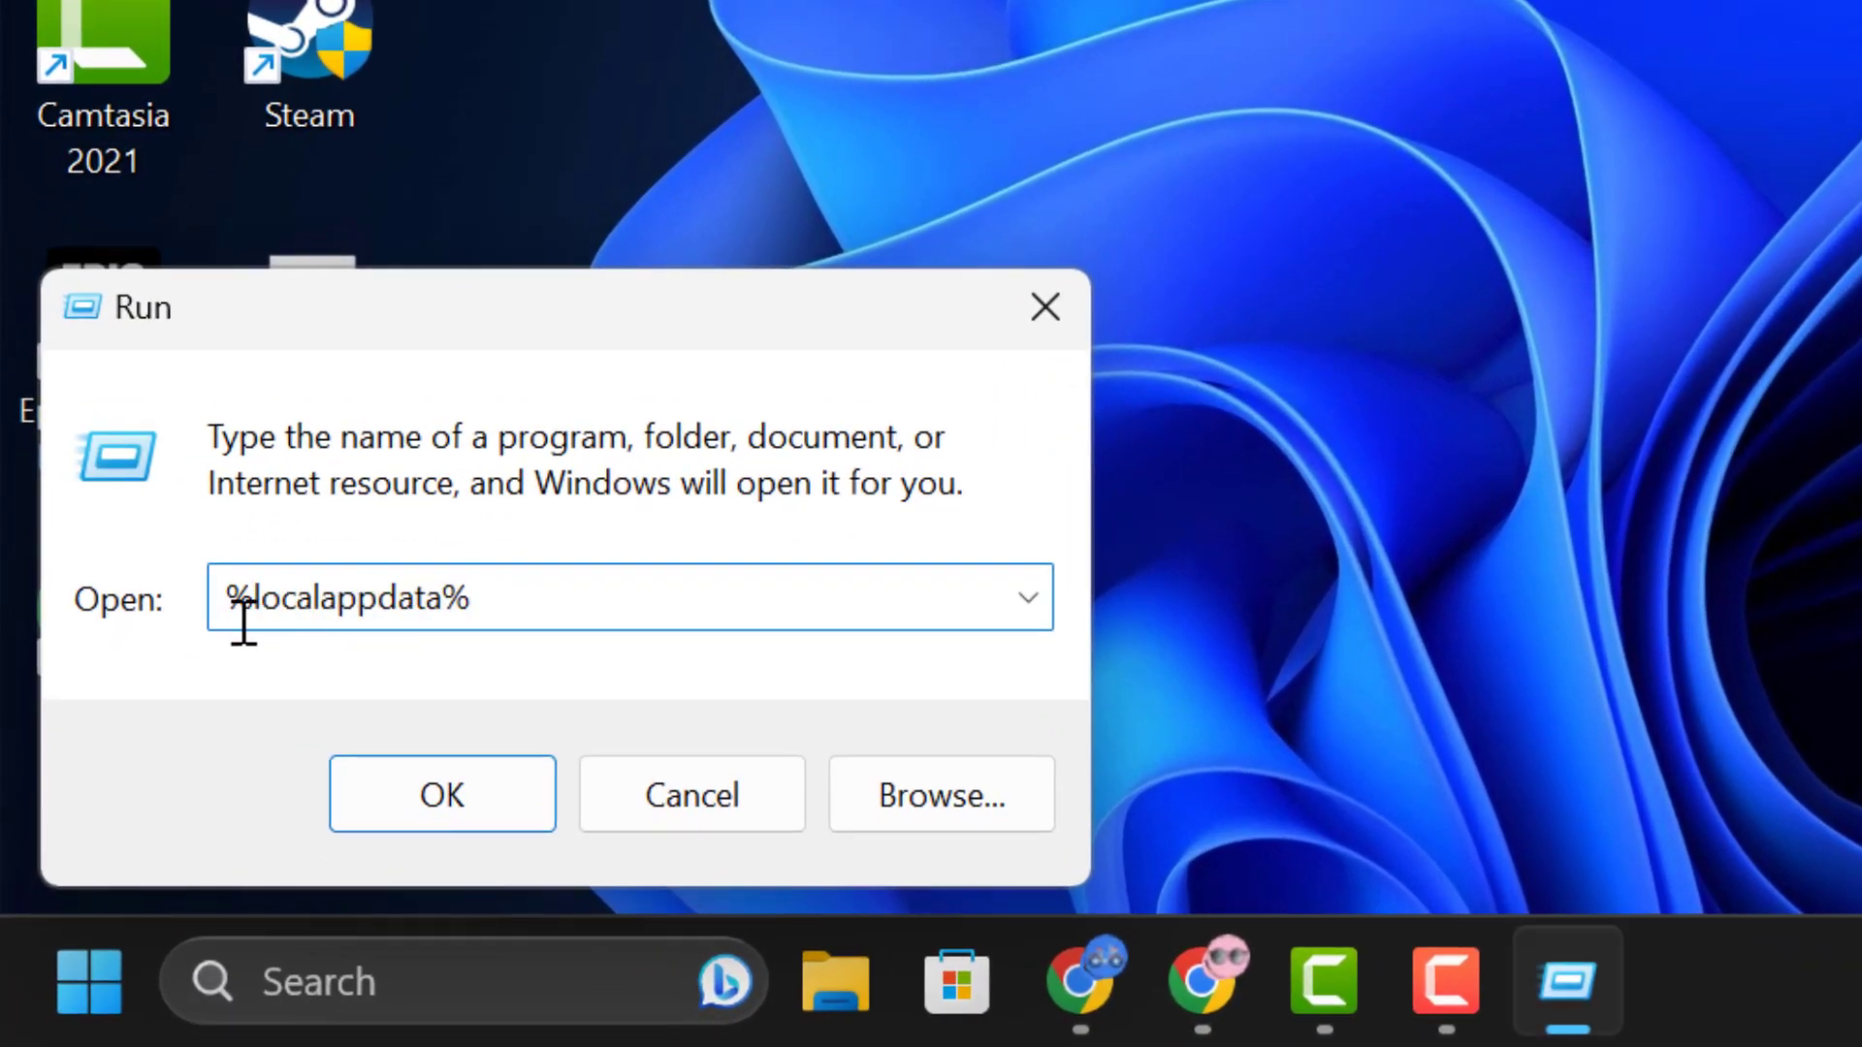
click(246, 616)
click(487, 608)
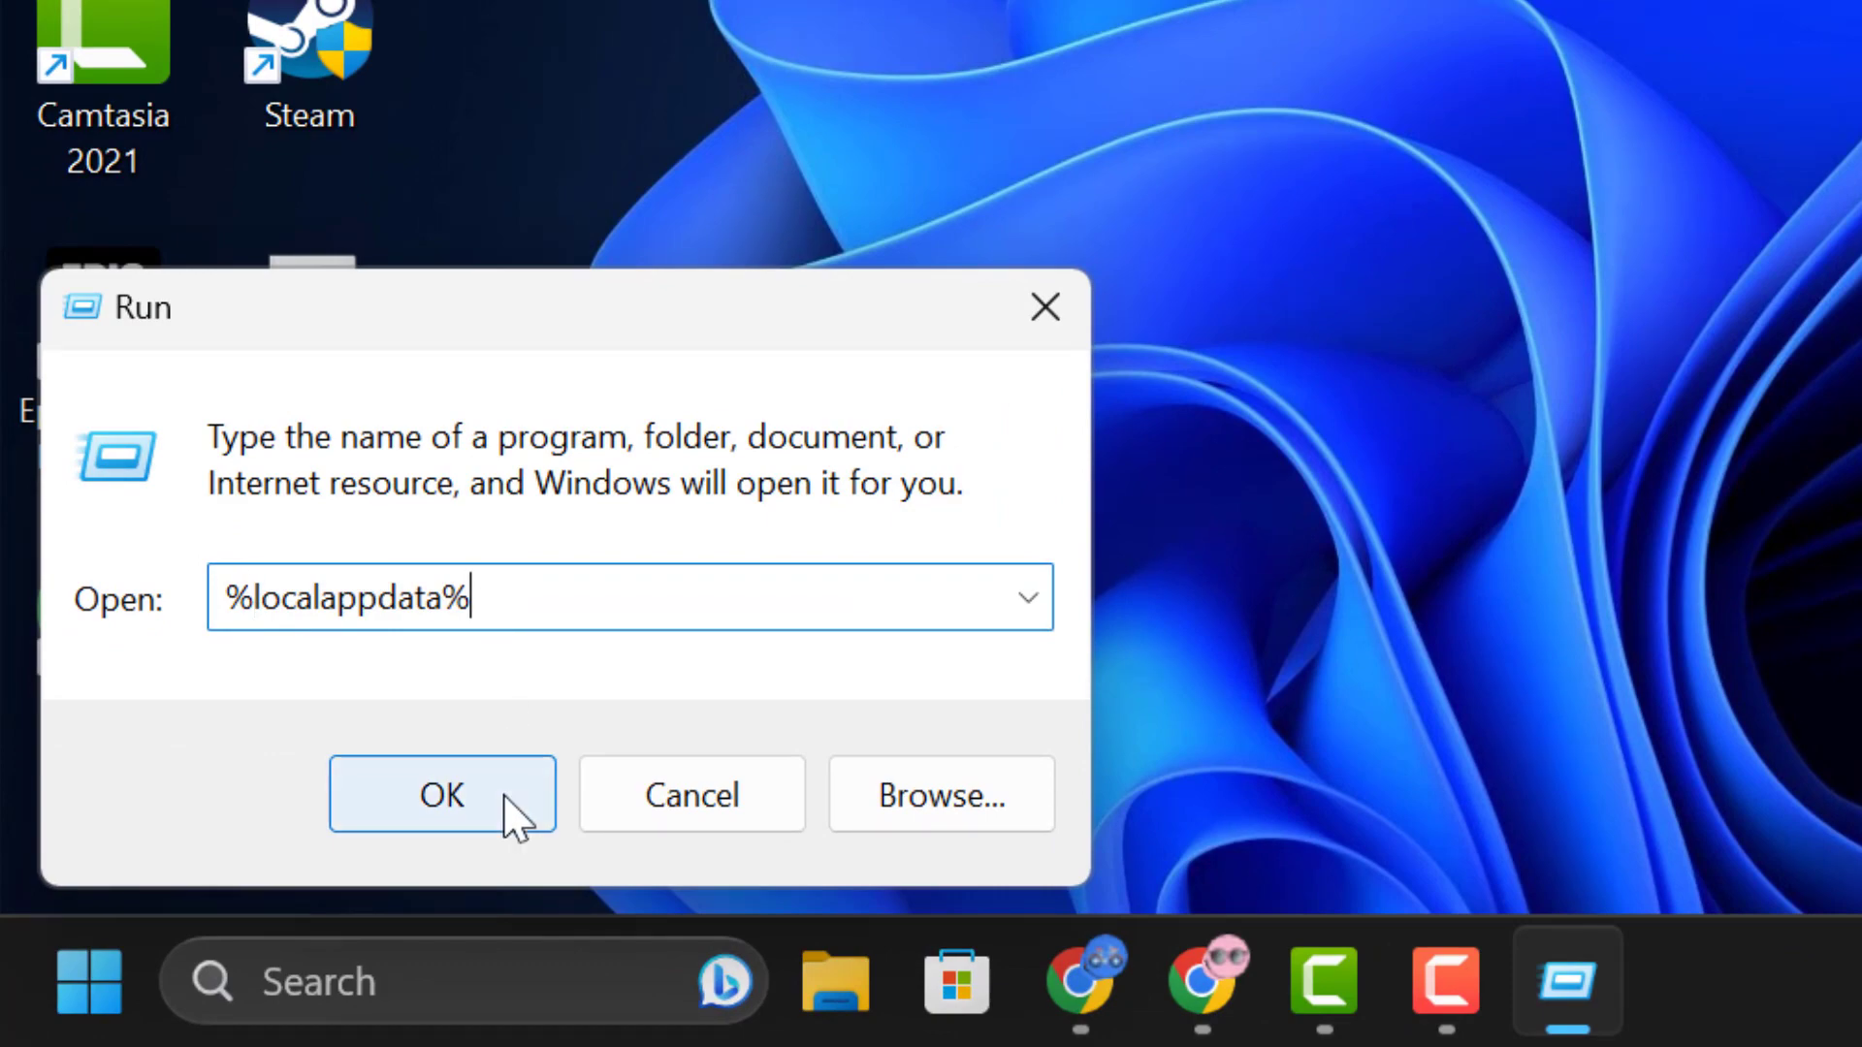
click(504, 797)
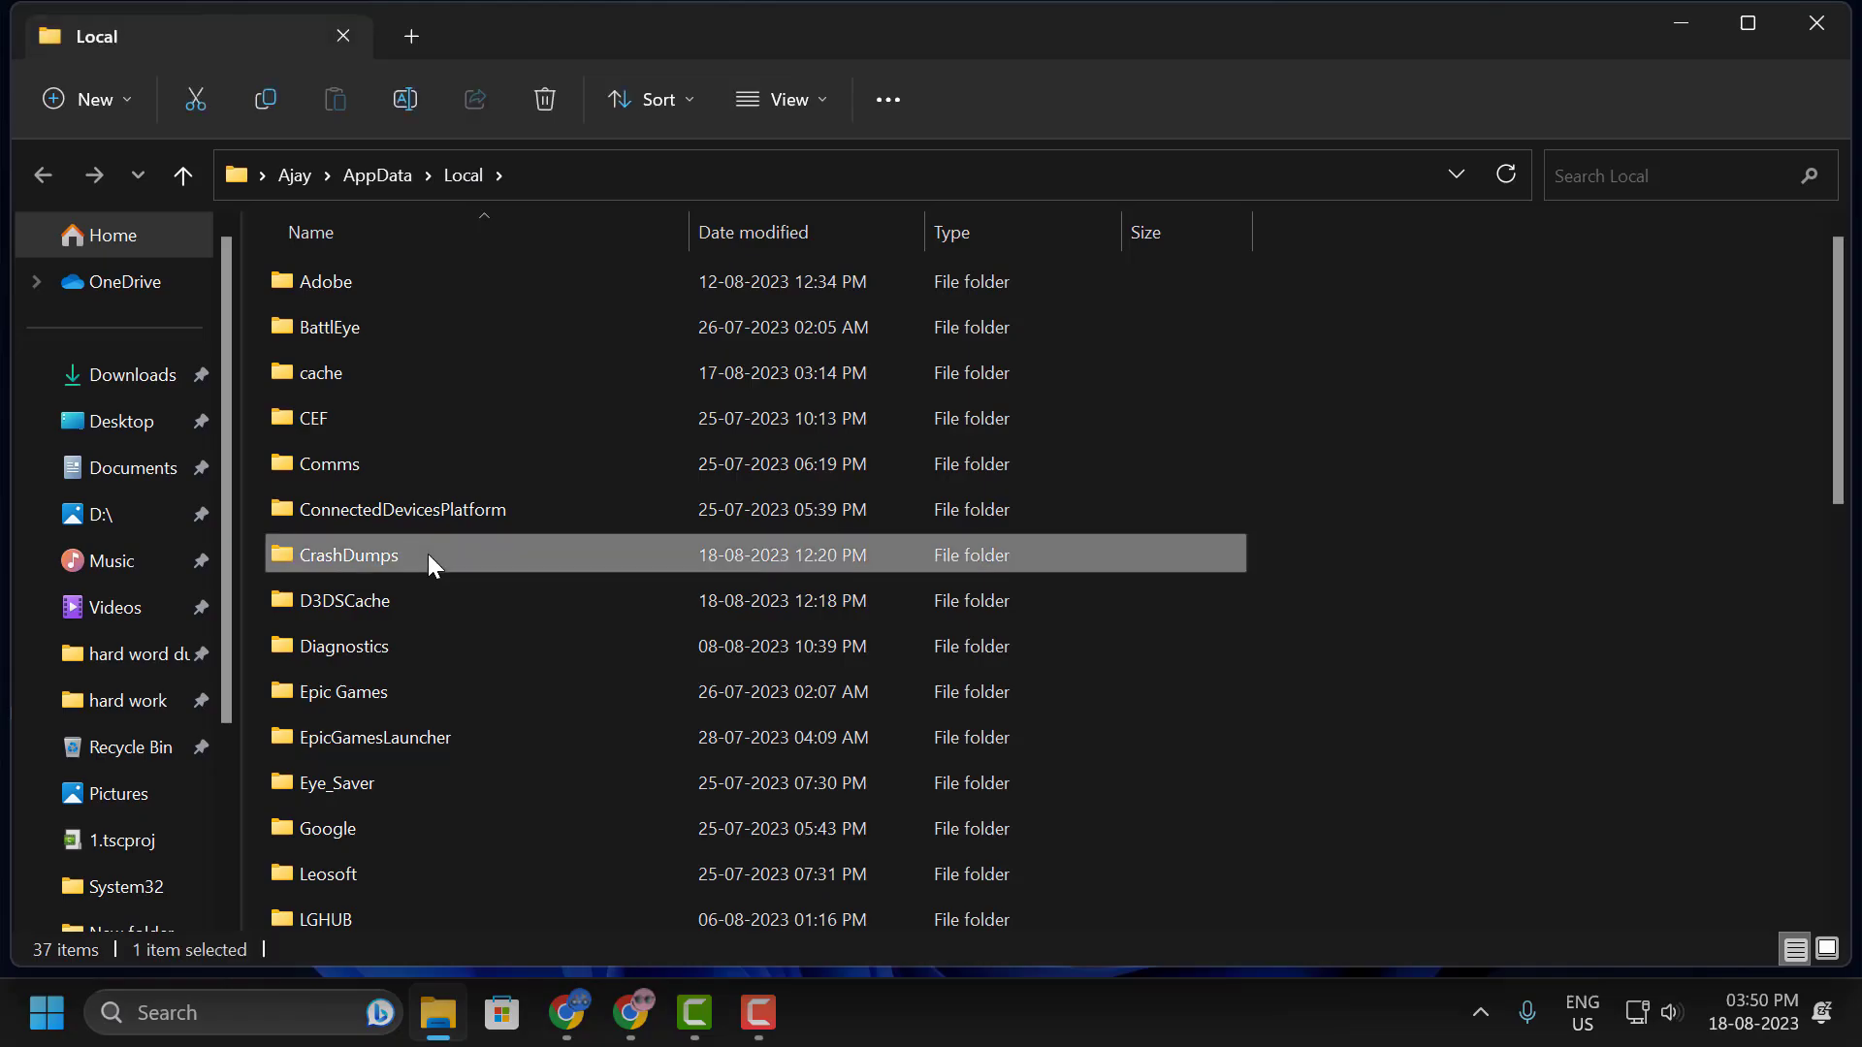
scroll(428, 554, down, 5)
Delete the Roblox folder from AppData\Local.
click(353, 464)
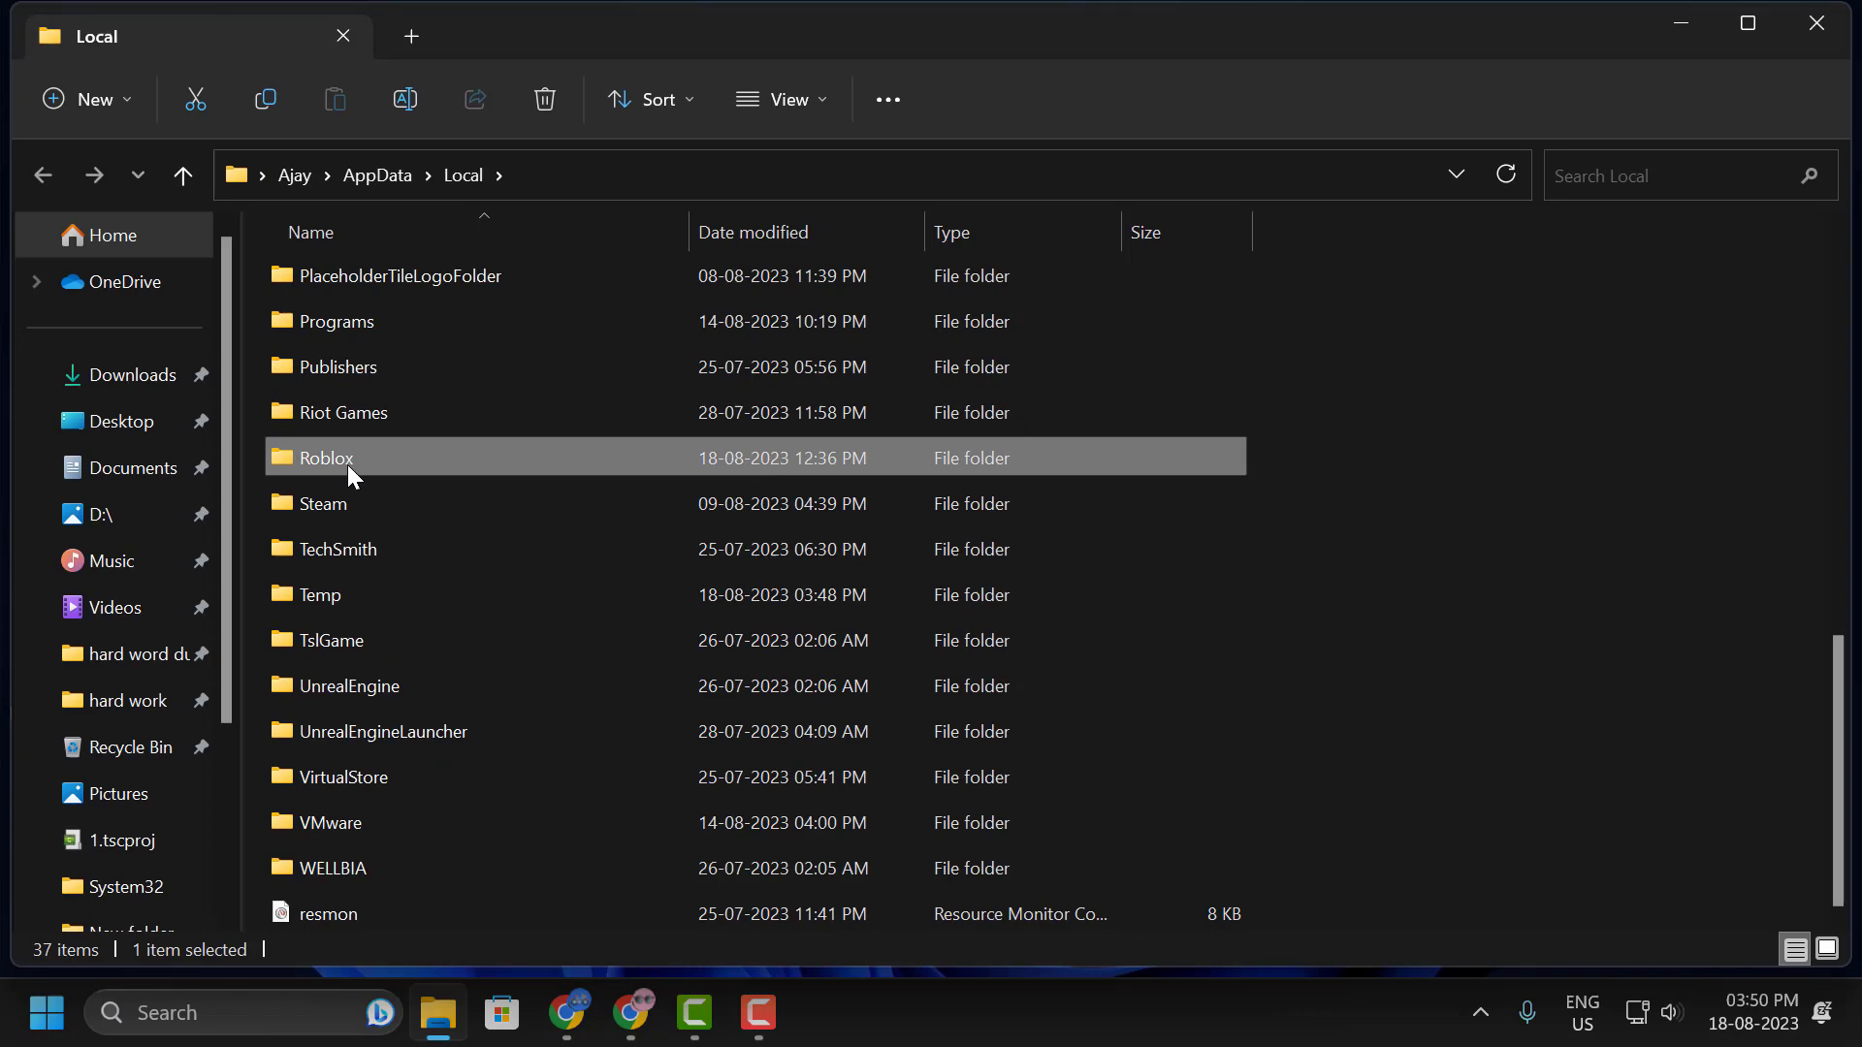
right_click(348, 463)
click(564, 288)
Close File Explorer and open Control Panel from Windows search.
click(1816, 23)
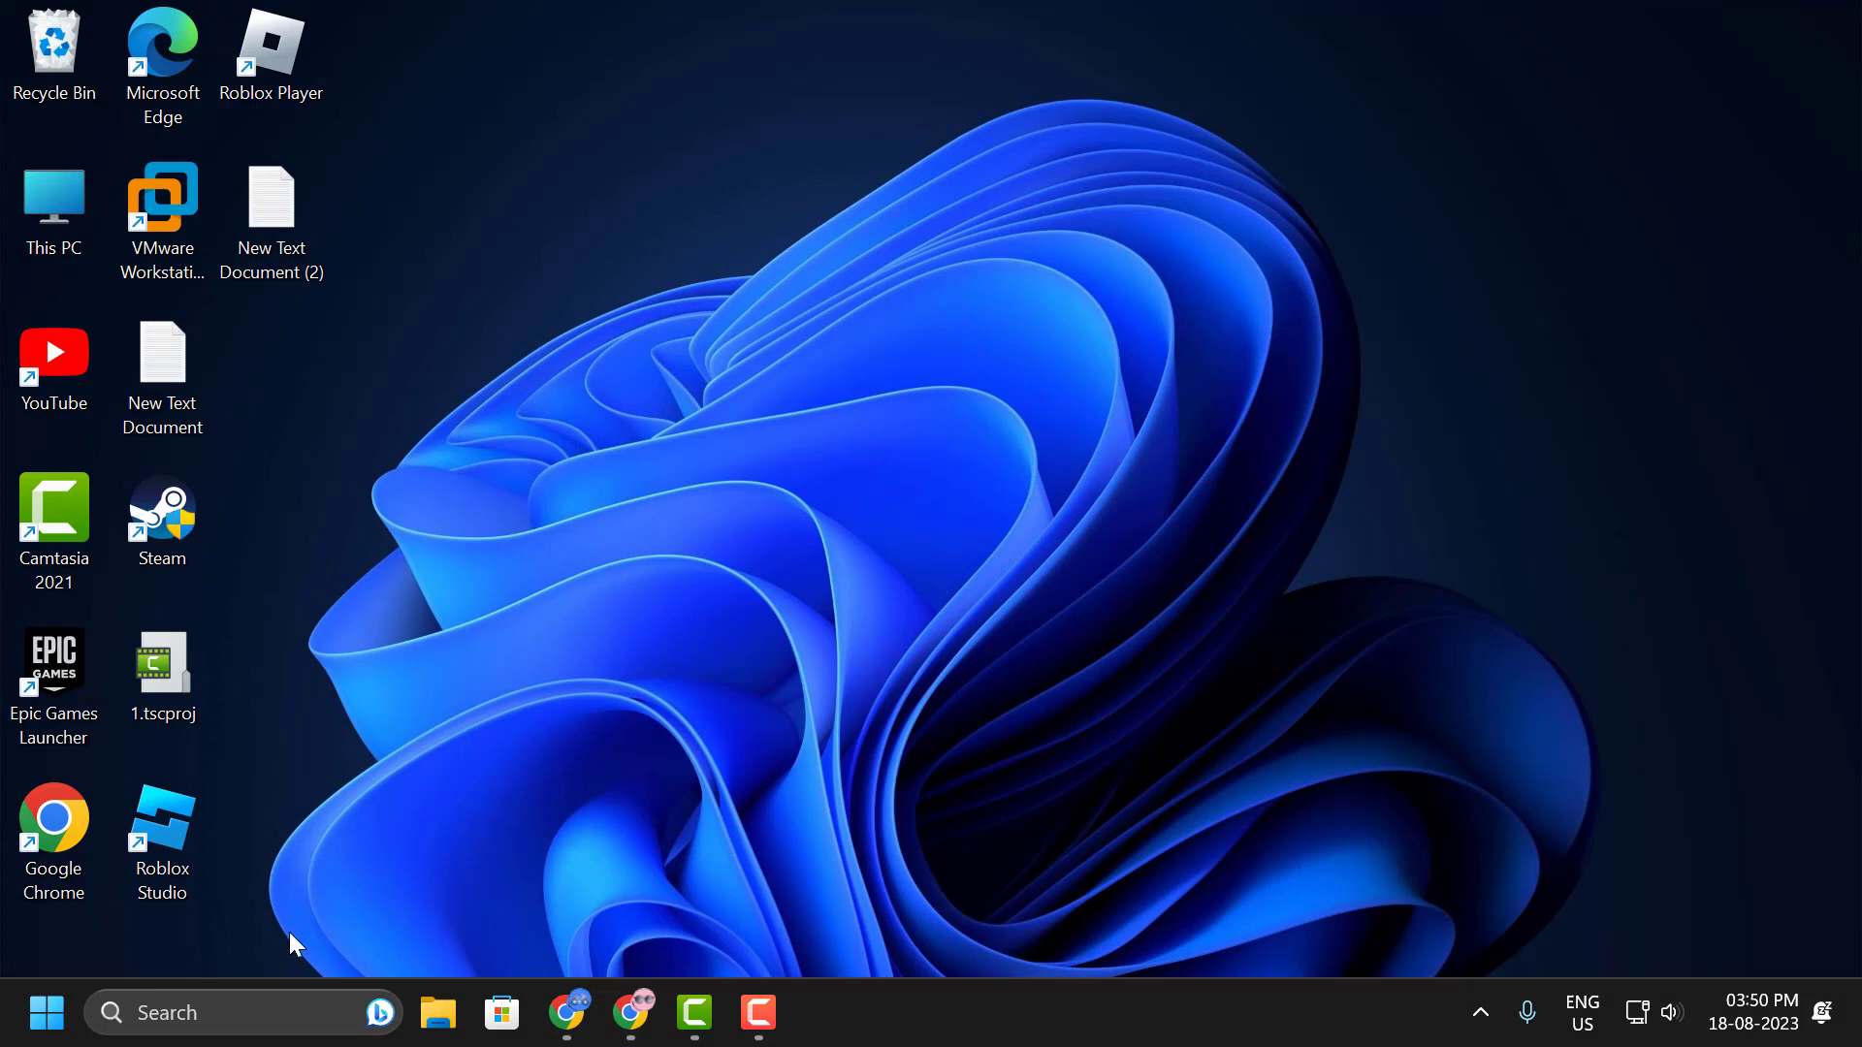
click(261, 1011)
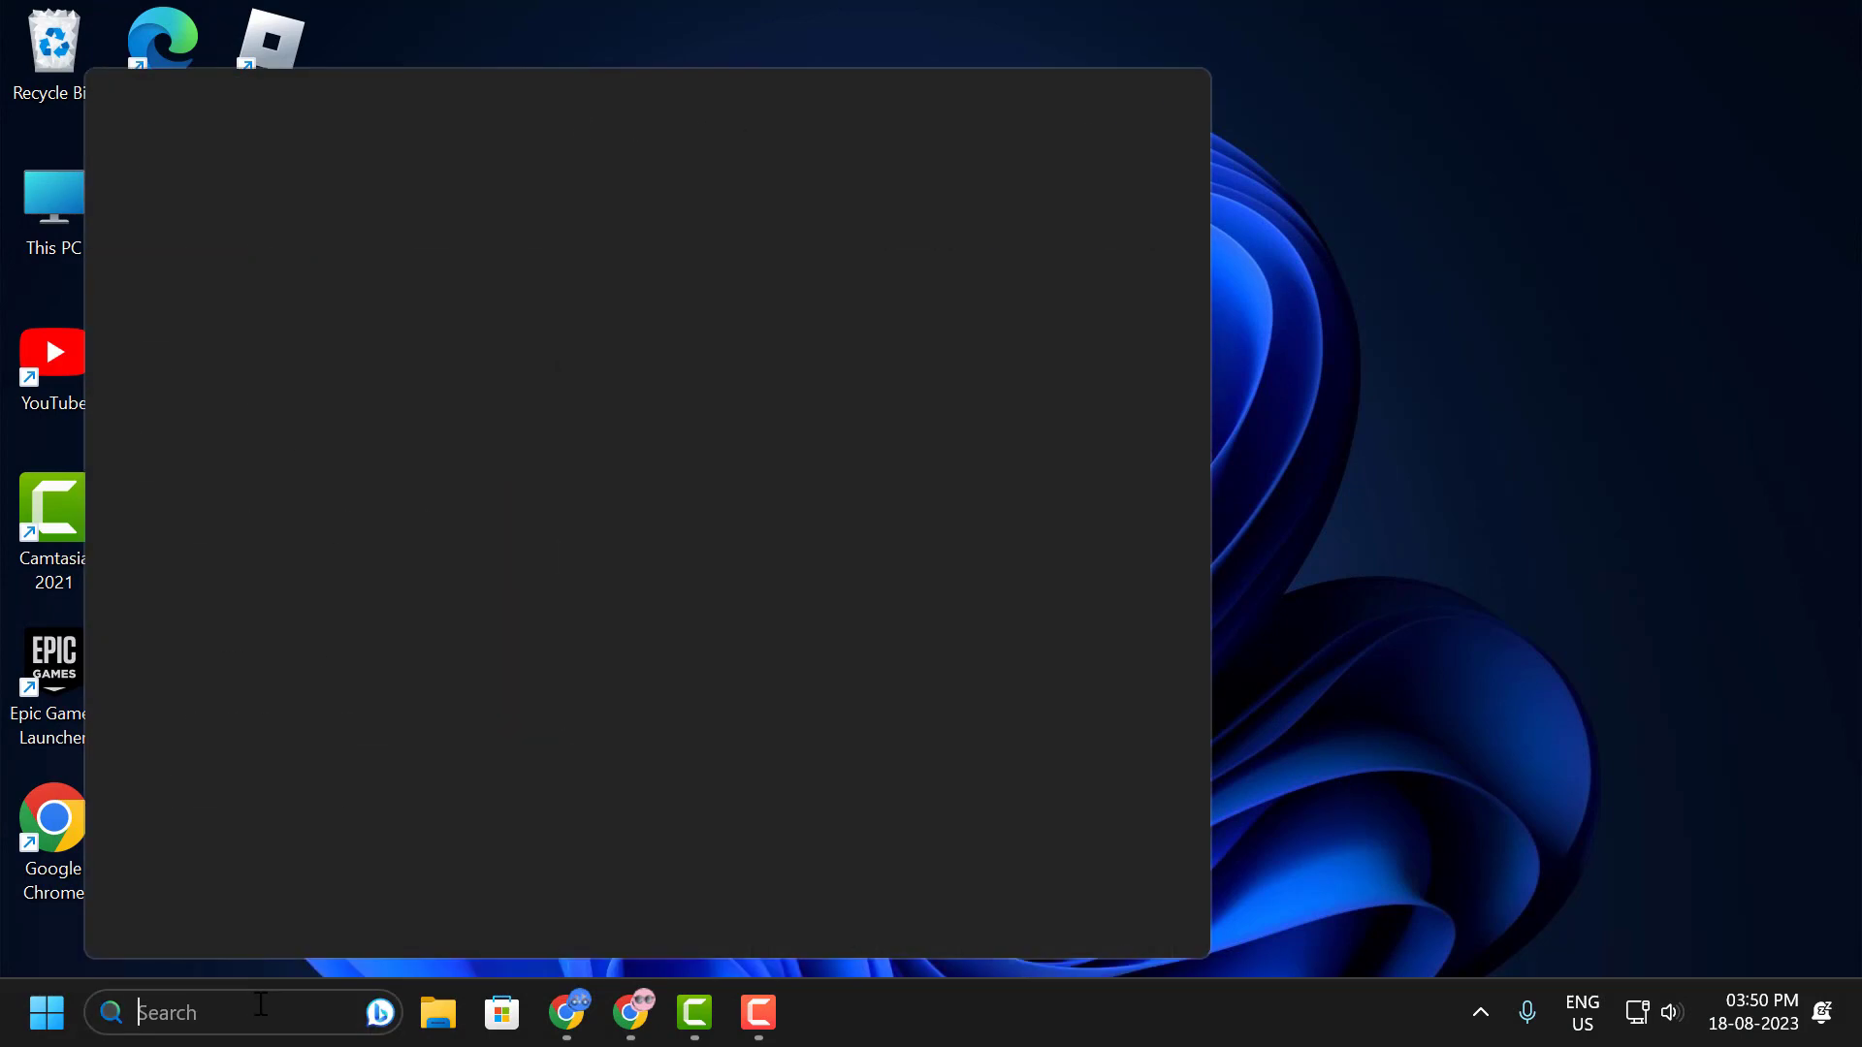
text(control Panel)
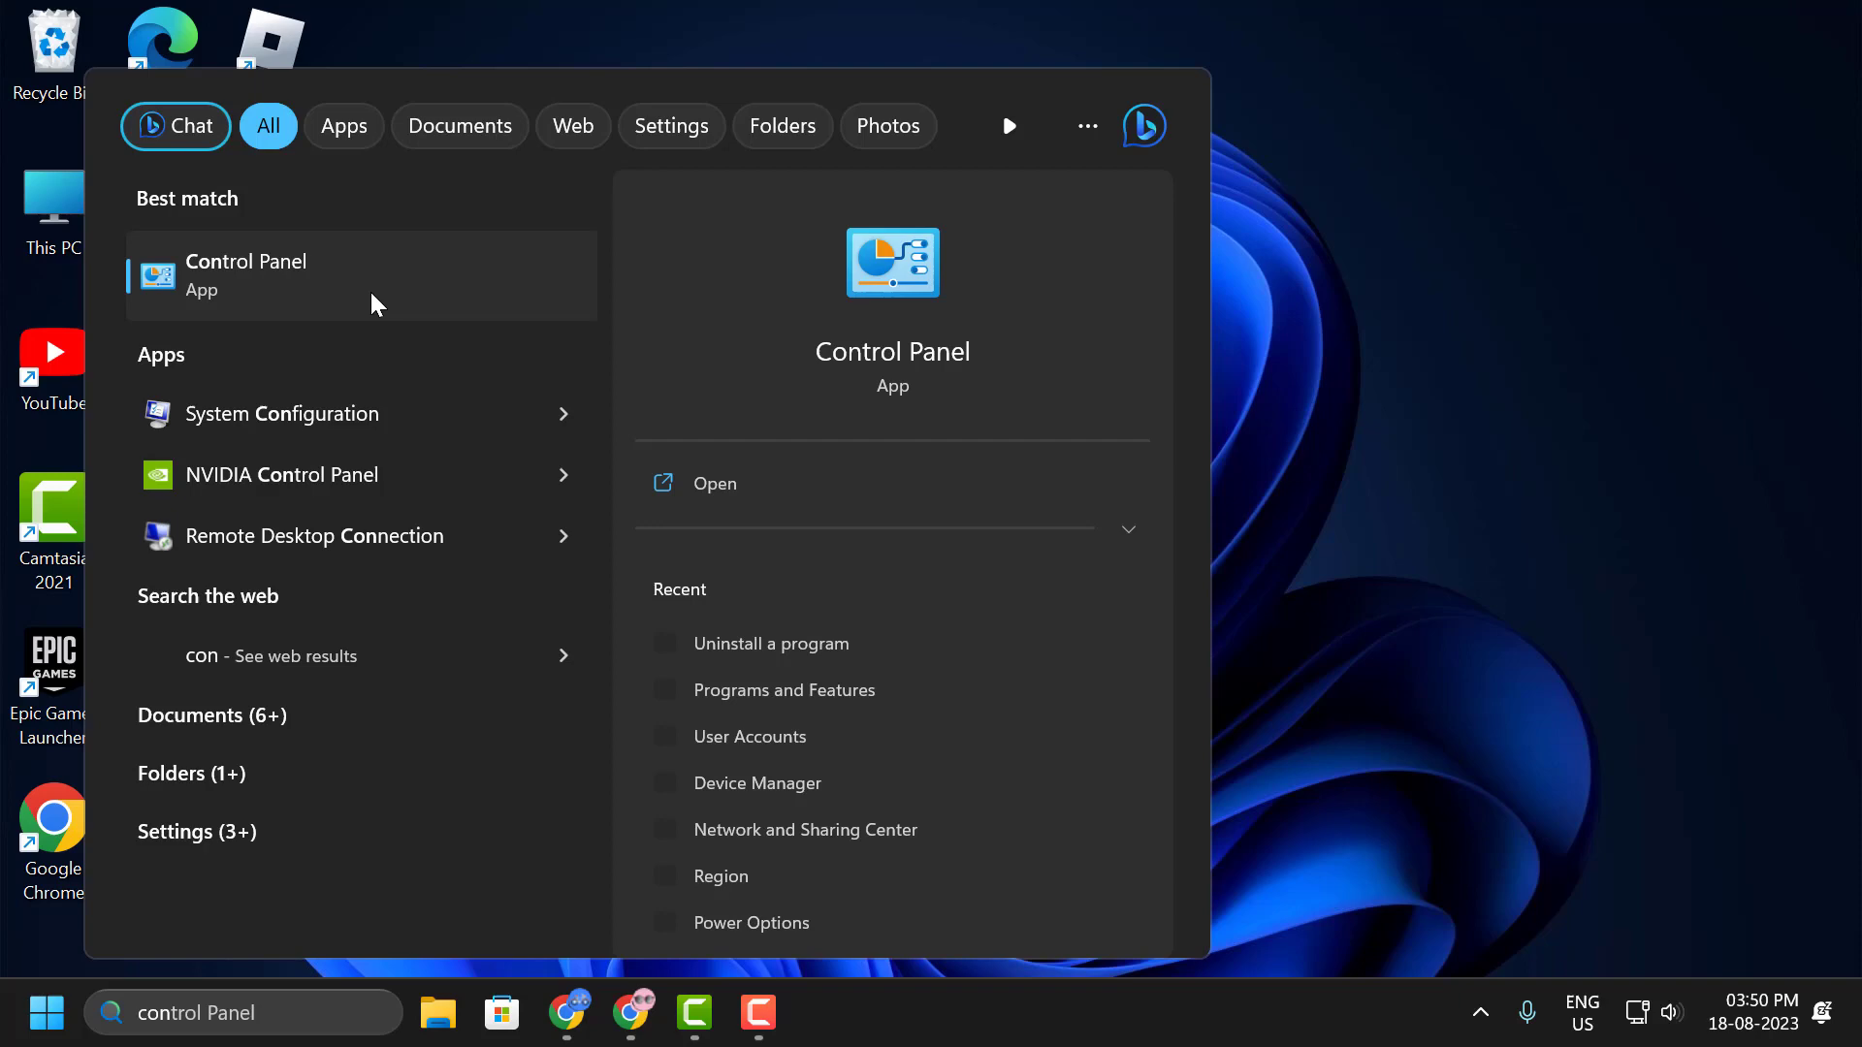
click(371, 289)
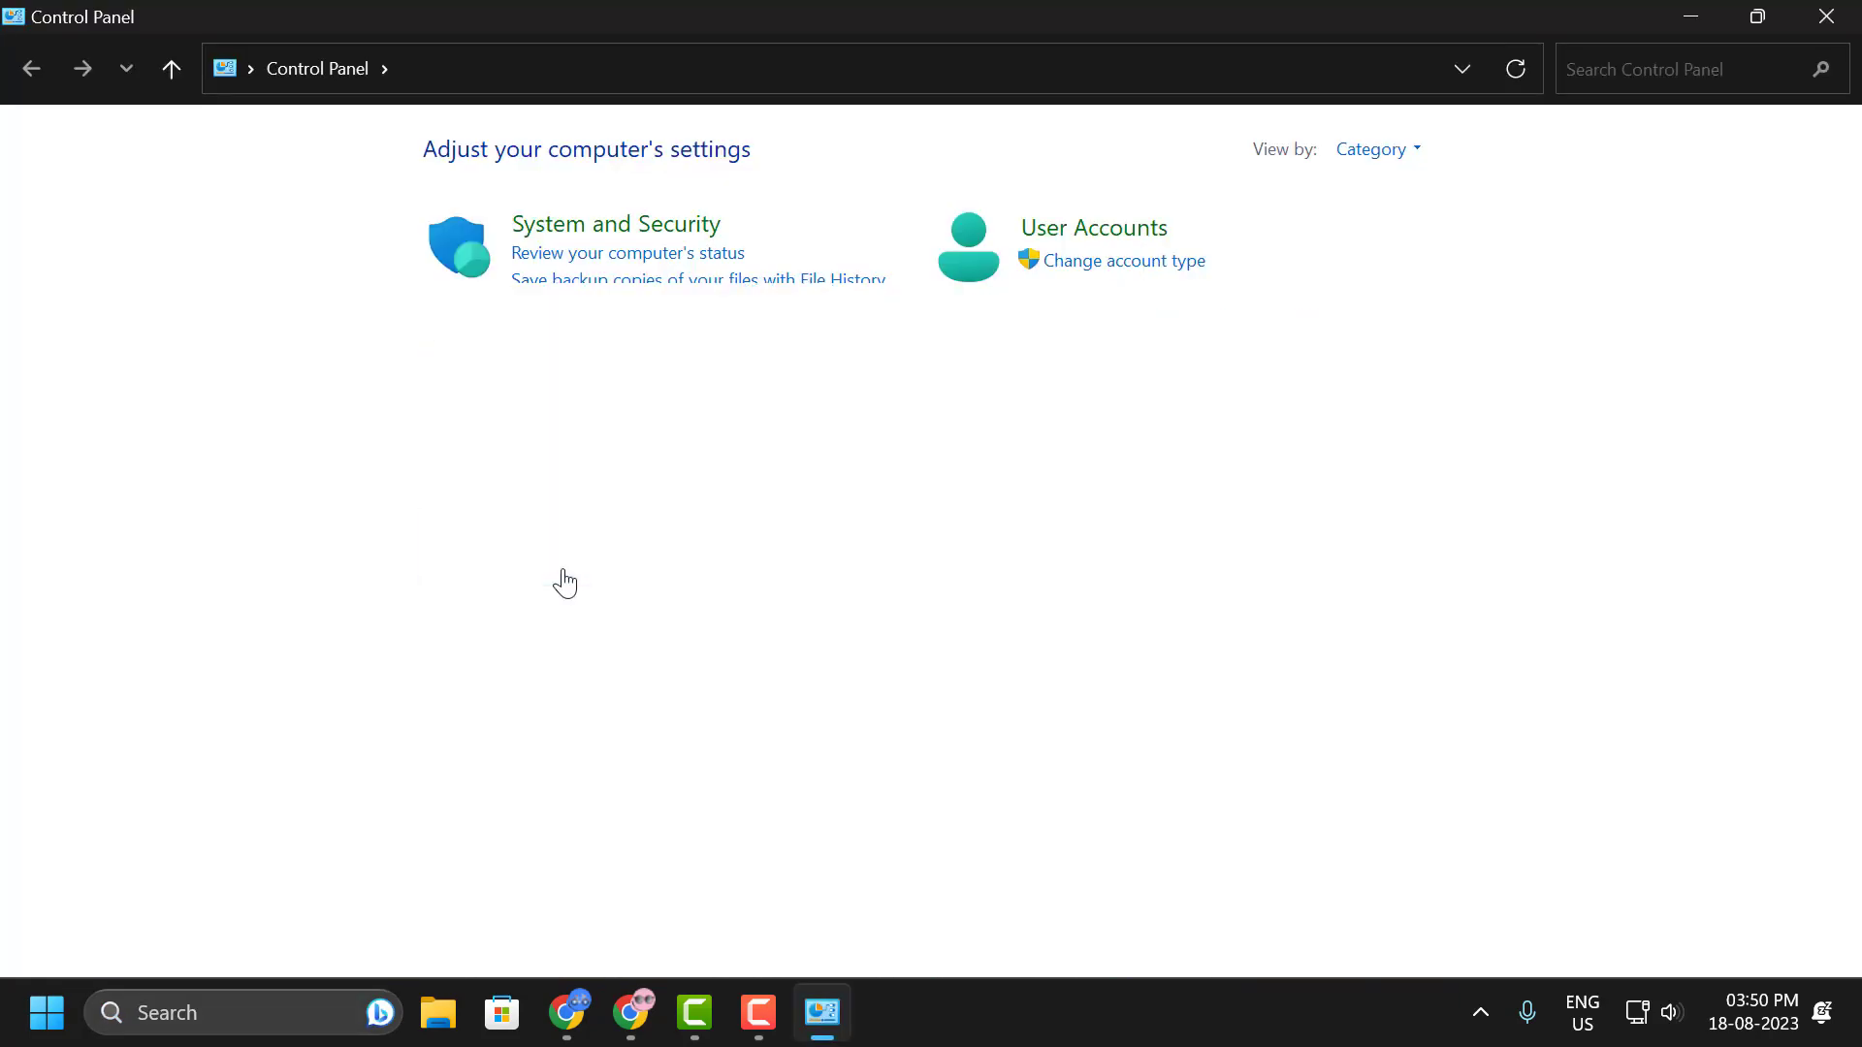
Uninstall Roblox Player in Programs and Features, then open the Downloads folder.
click(564, 582)
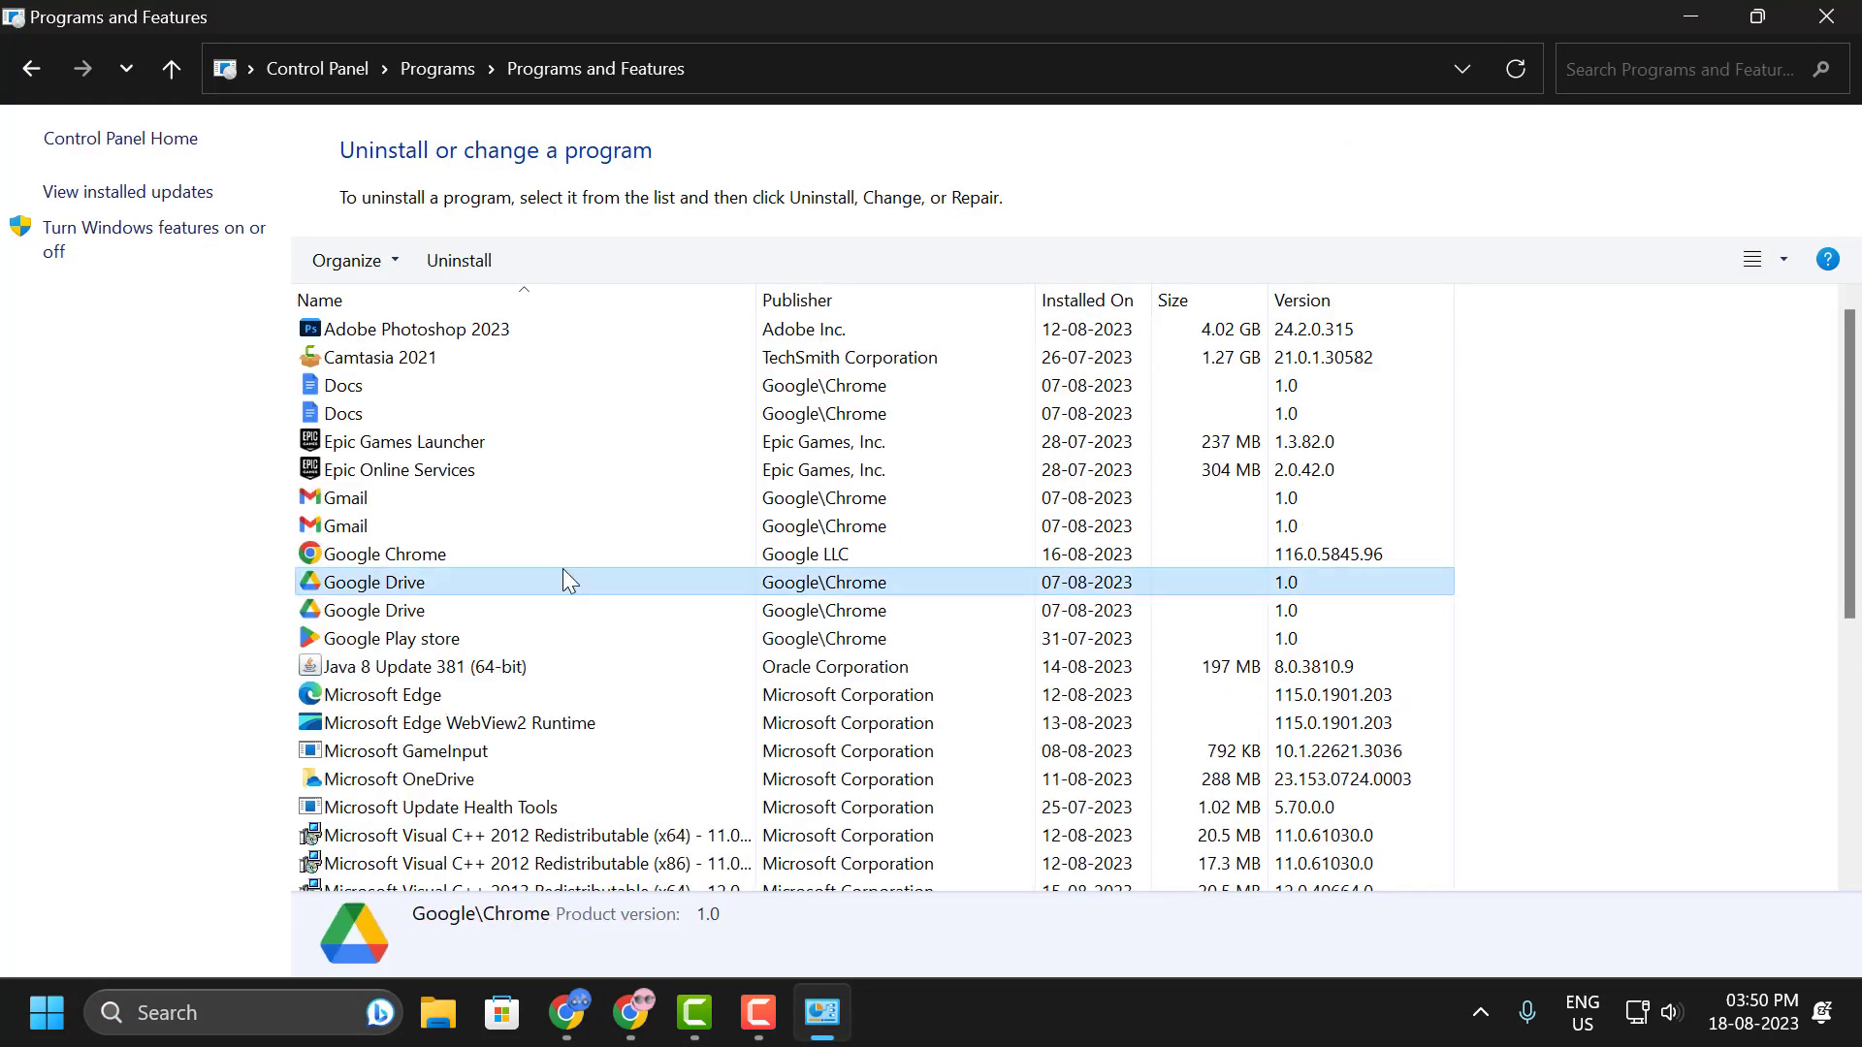
scroll(565, 581, down, 5)
click(564, 581)
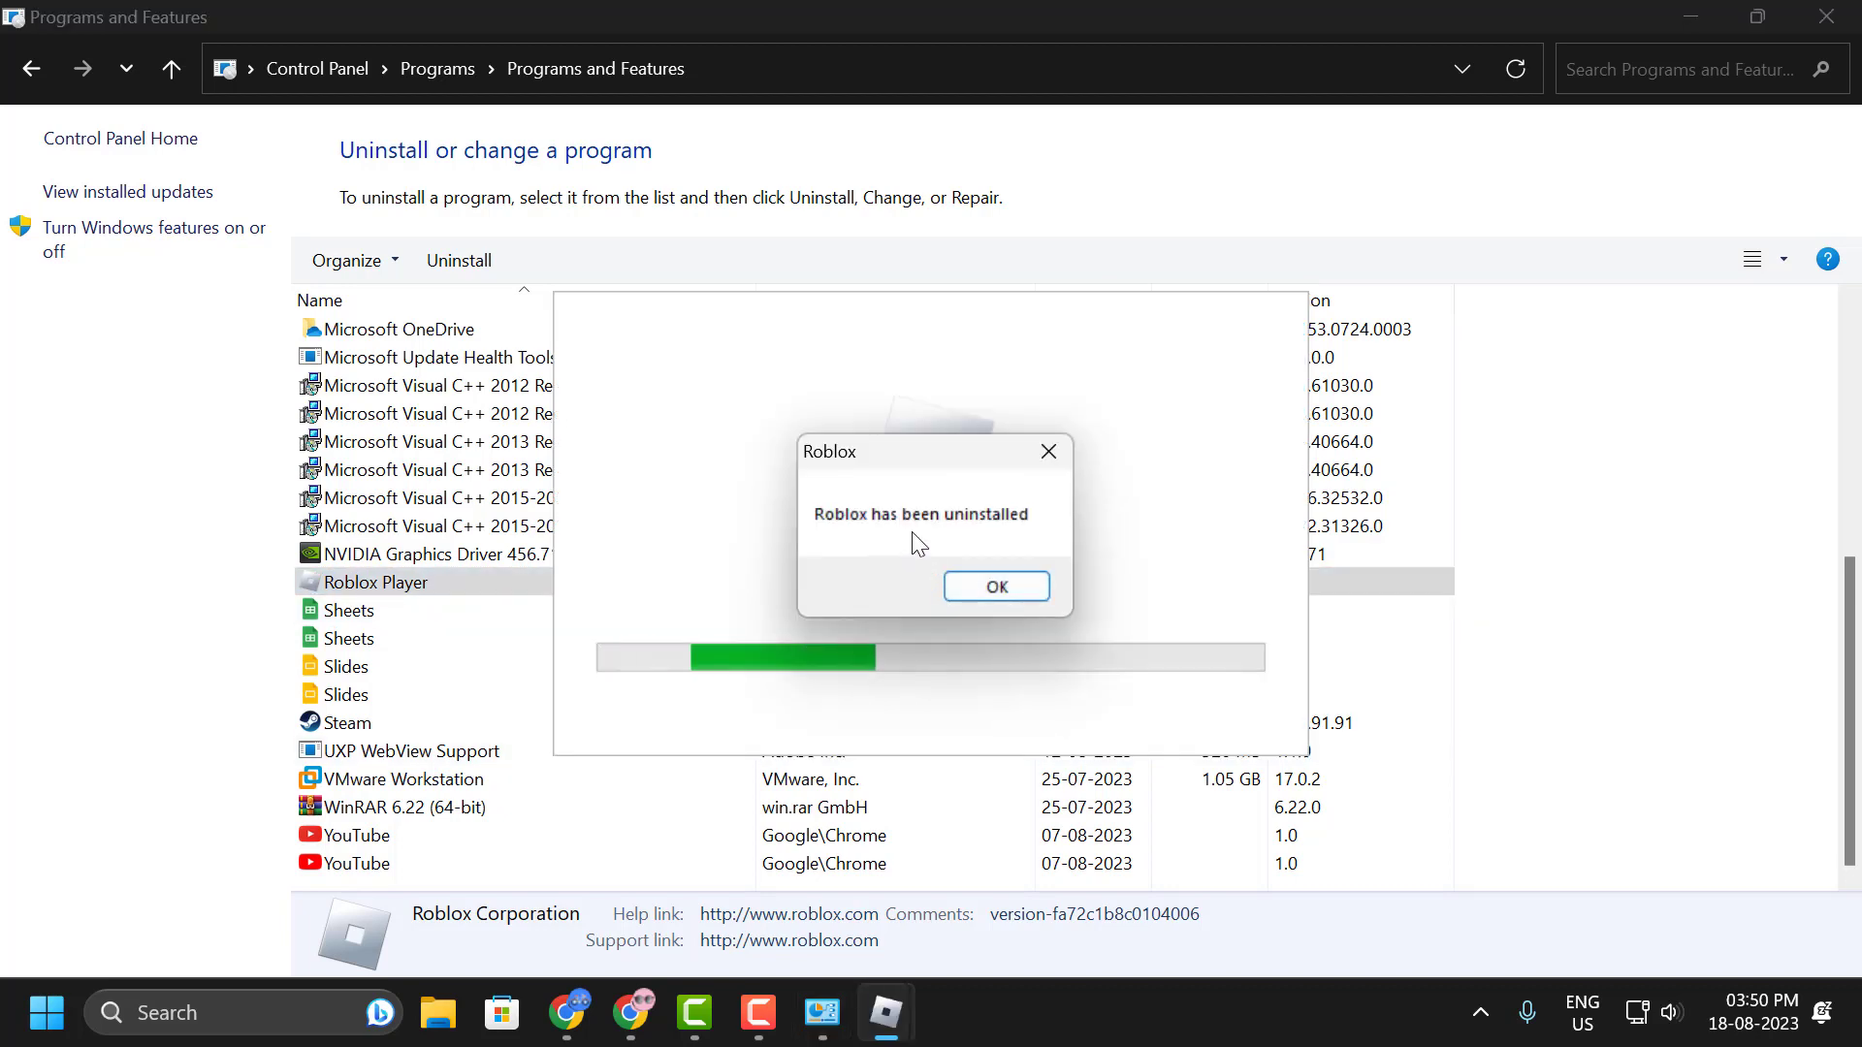
click(997, 588)
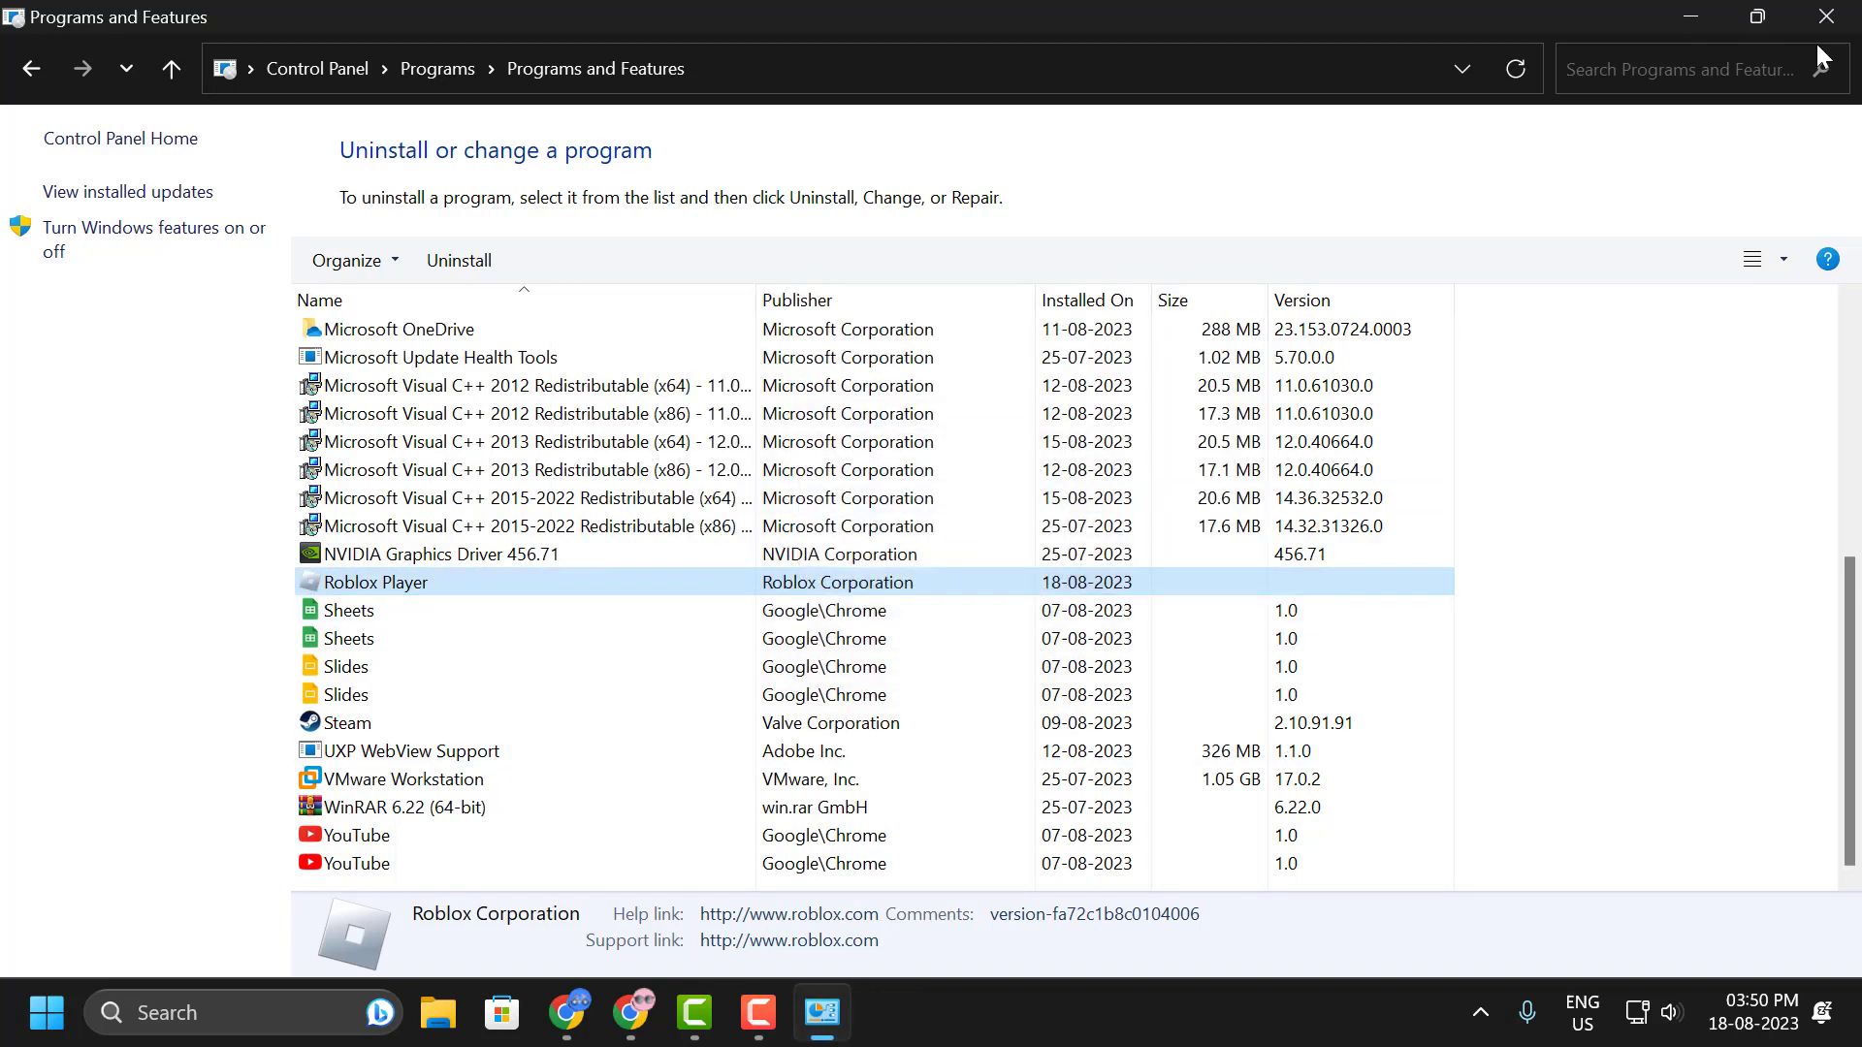
click(1826, 16)
click(438, 1013)
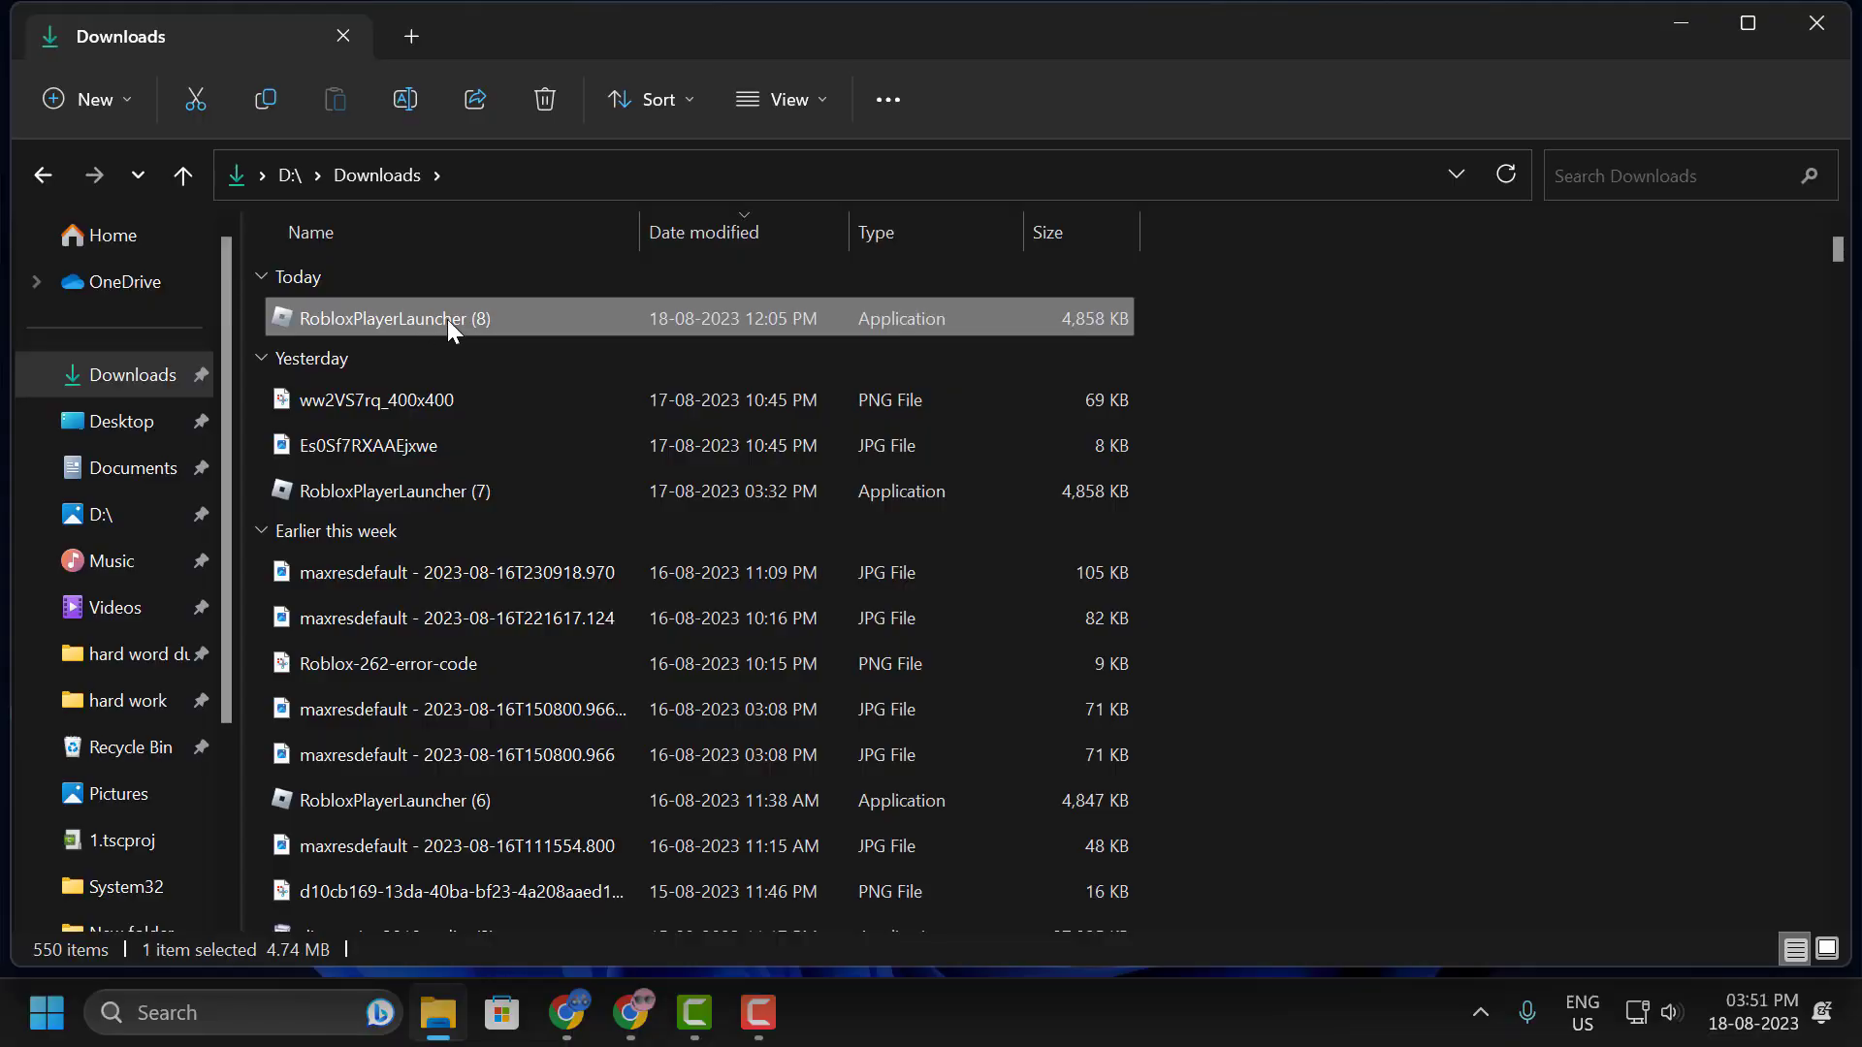
Run RobloxPlayerLauncher (8) as administrator and dismiss the installation success message.
right_click(447, 318)
click(535, 462)
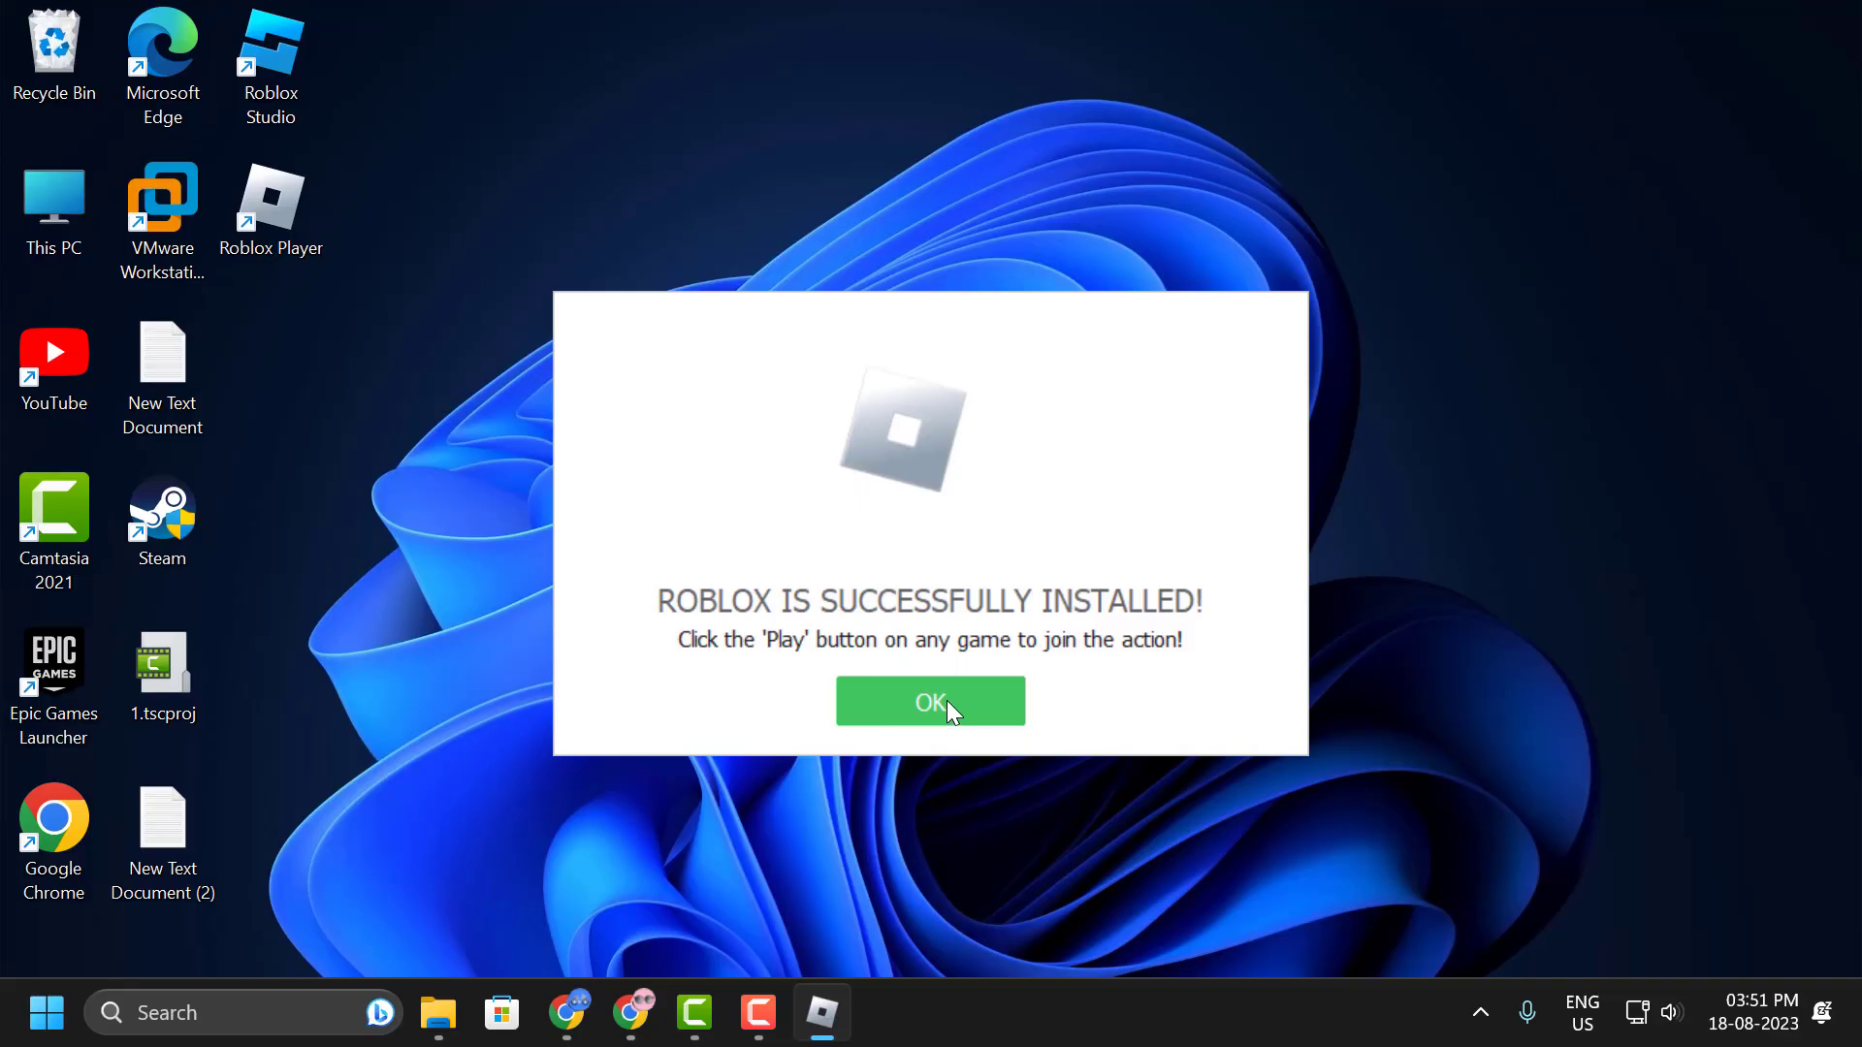
click(947, 700)
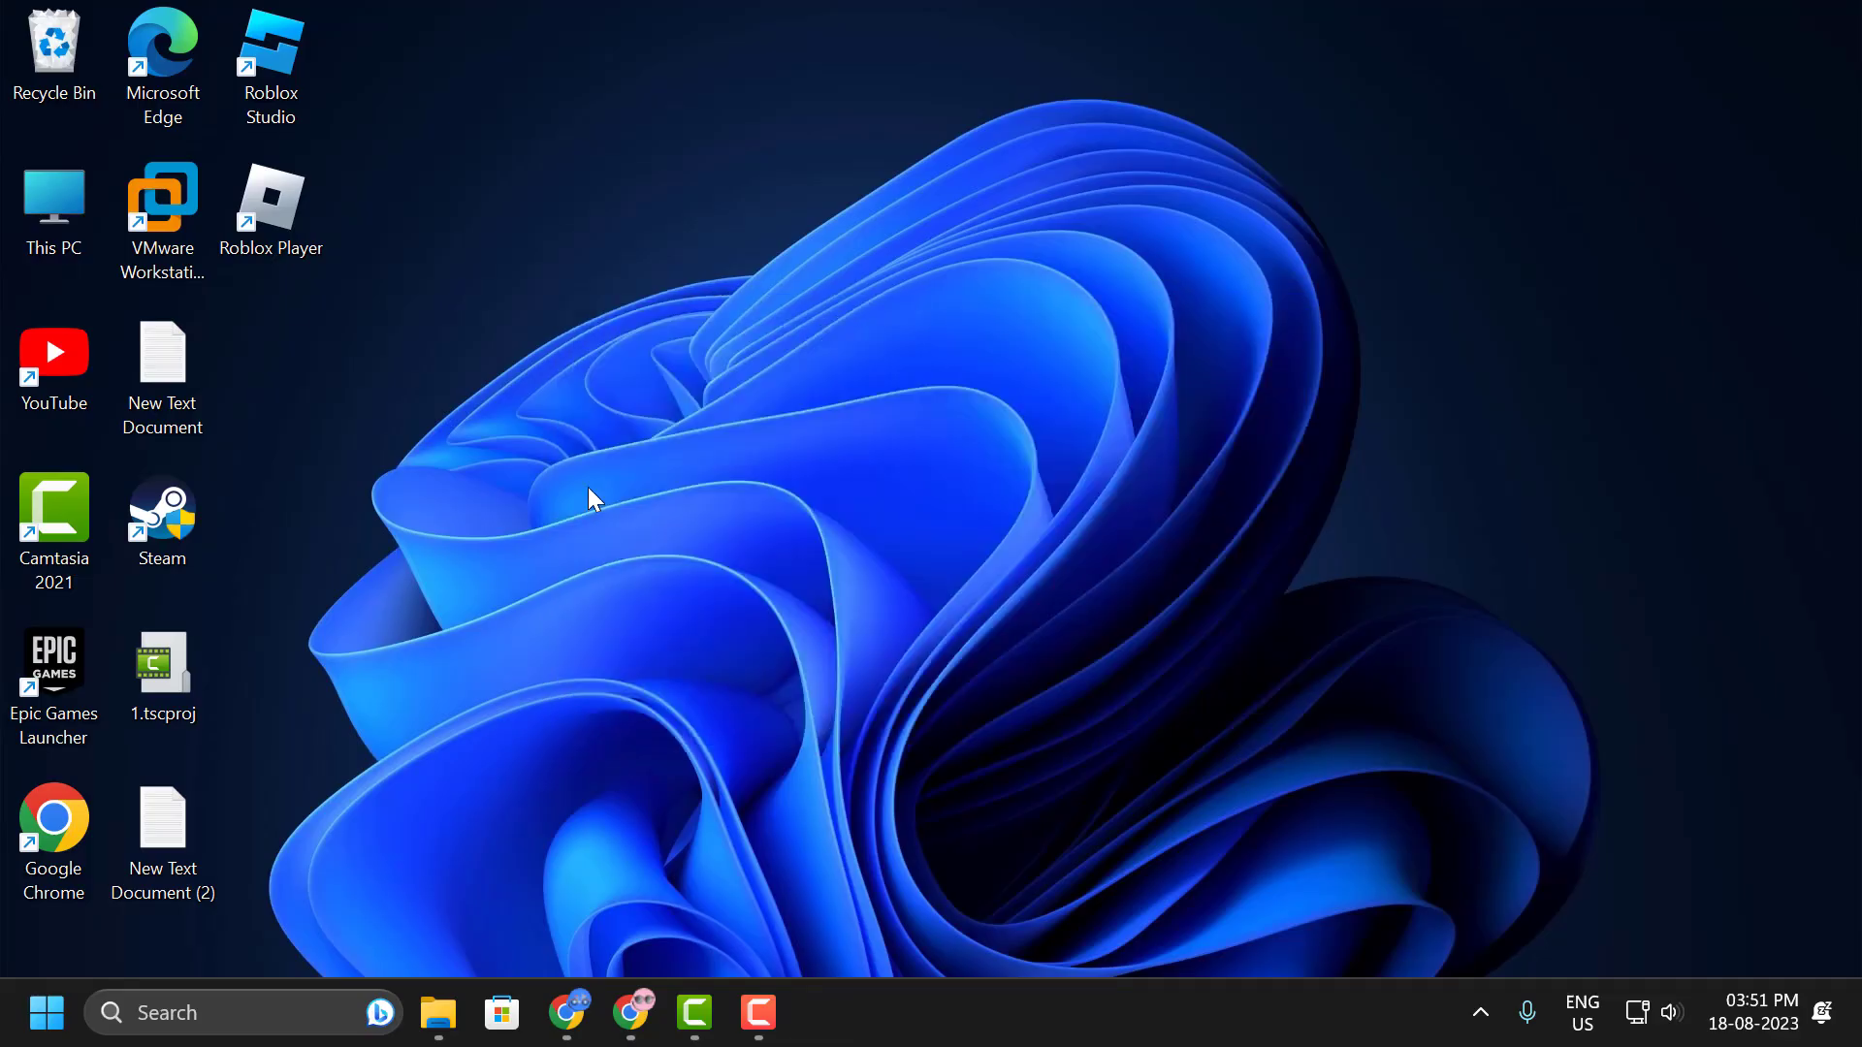
Start Roblox Player from its desktop shortcut and wait for the log-in screen.
double_click(293, 231)
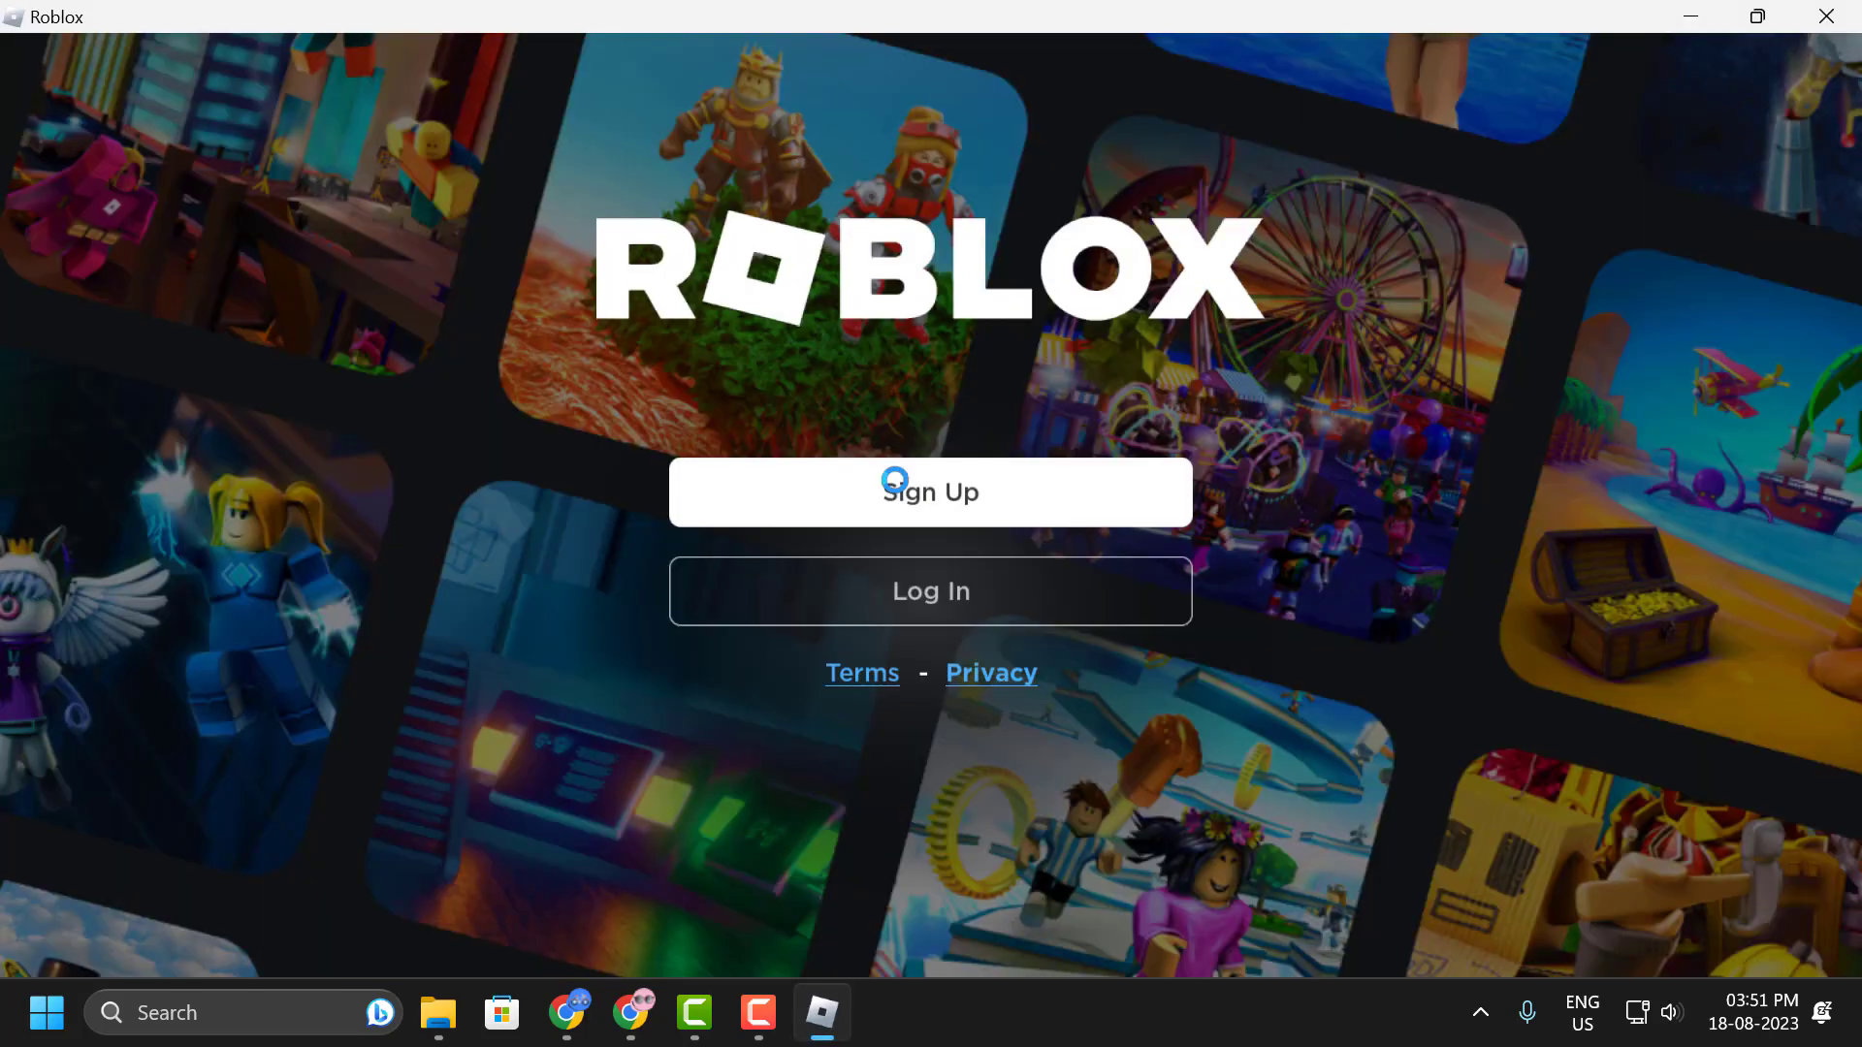